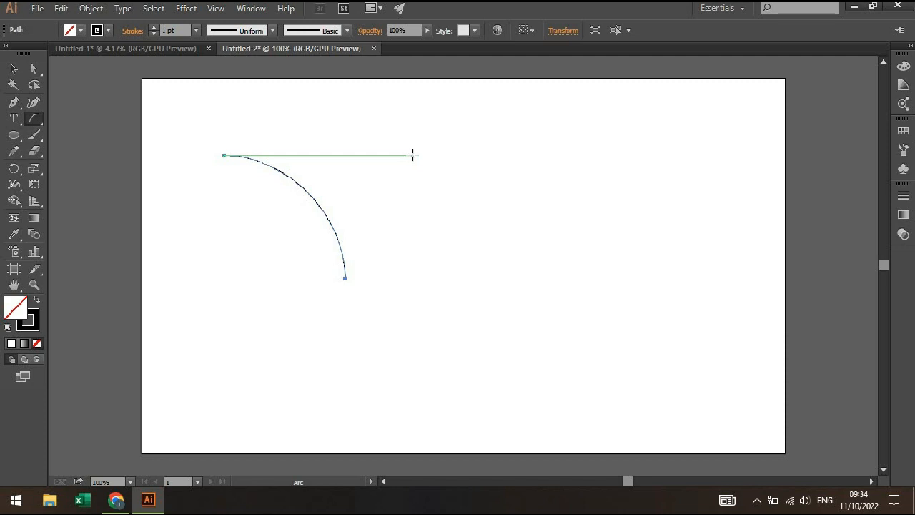
- Draw a second arc beside the first with a sharper bend, plus a smaller flipped arc further along
drag(413, 154, 497, 278)
key(Up)
key(Up)
key(Up)
drag(552, 154, 657, 196)
key(f)
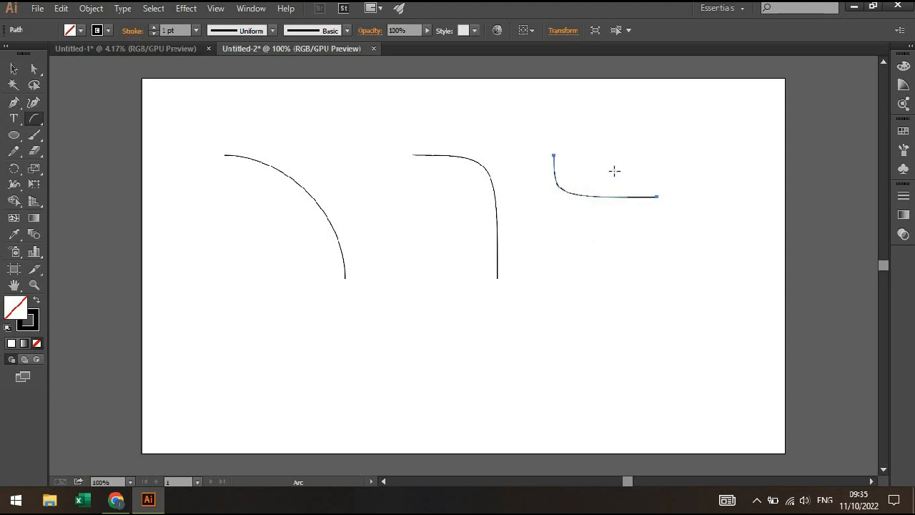
- Draw four more overlapping arcs of different proportions around the small flipped arc
drag(619, 149, 544, 300)
drag(662, 148, 709, 316)
drag(652, 224, 677, 359)
drag(567, 234, 631, 368)
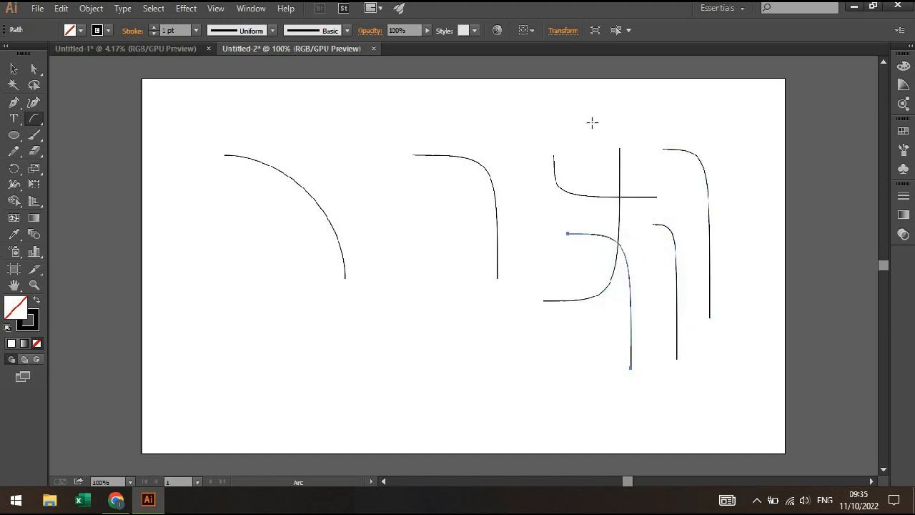
- Delete all the practice arcs from the artboard
key(ctrl)
key(ctrl+a)
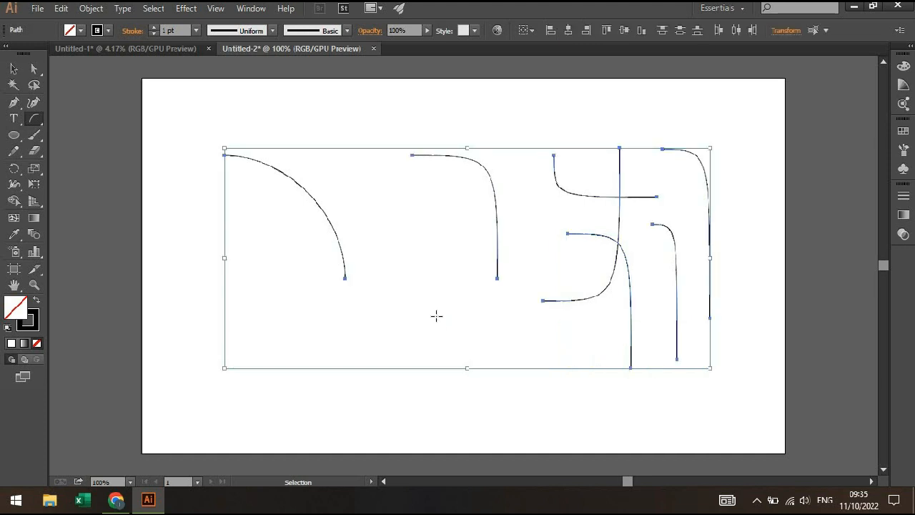
key(Delete)
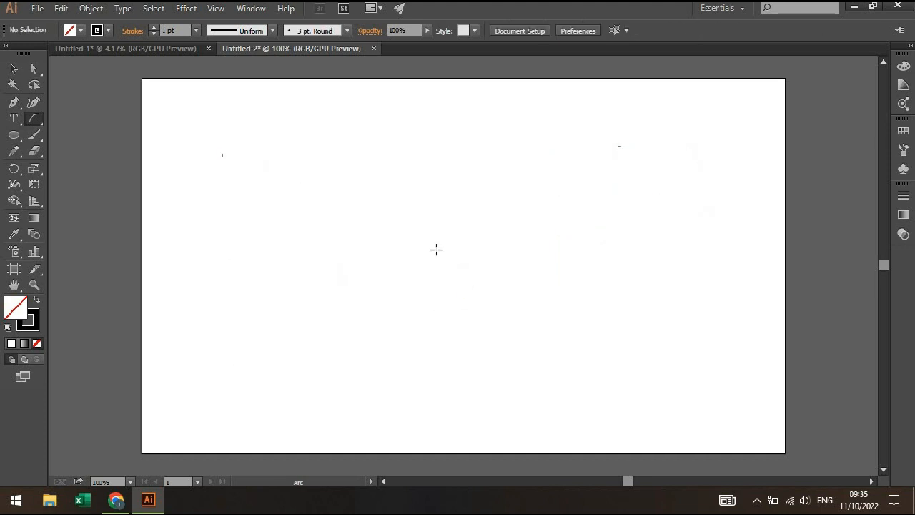
- Create an arc with X-axis and Y-axis lengths of 100 px in the artboard's upper-left area
click(238, 176)
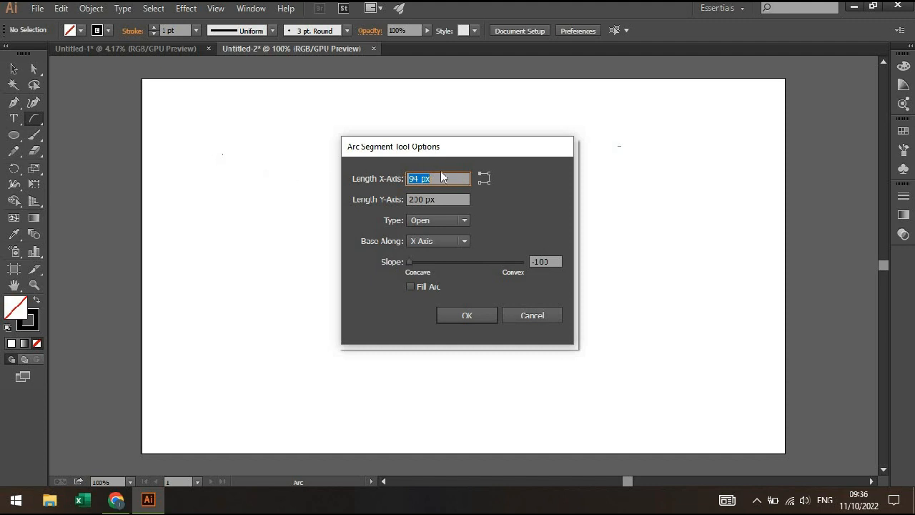
drag(465, 152, 672, 133)
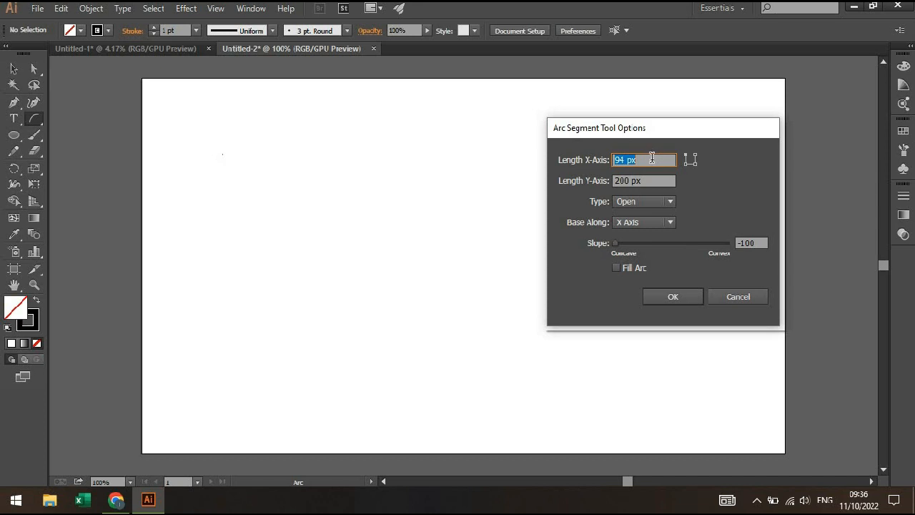
text(100)
key(Tab)
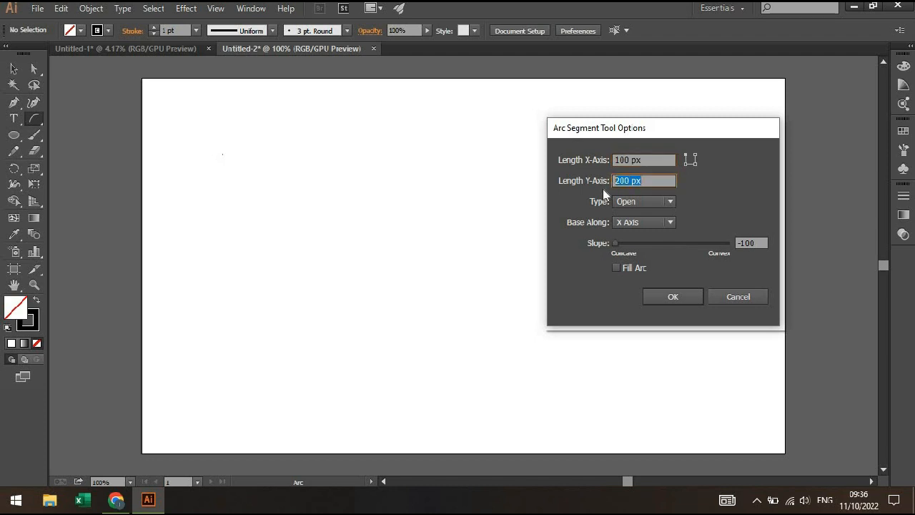
text(1)
click(678, 299)
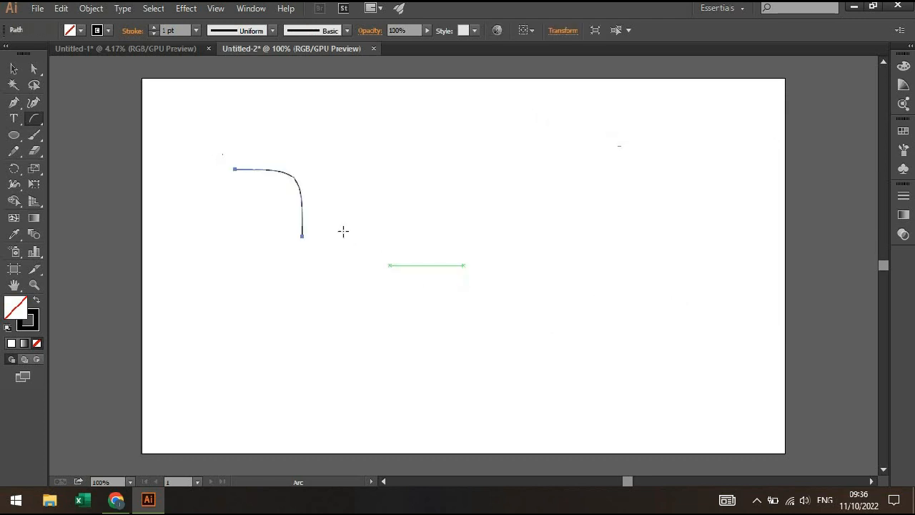
- Create a 100 by 100 px arc of type Closed to the right of the first arc
click(351, 149)
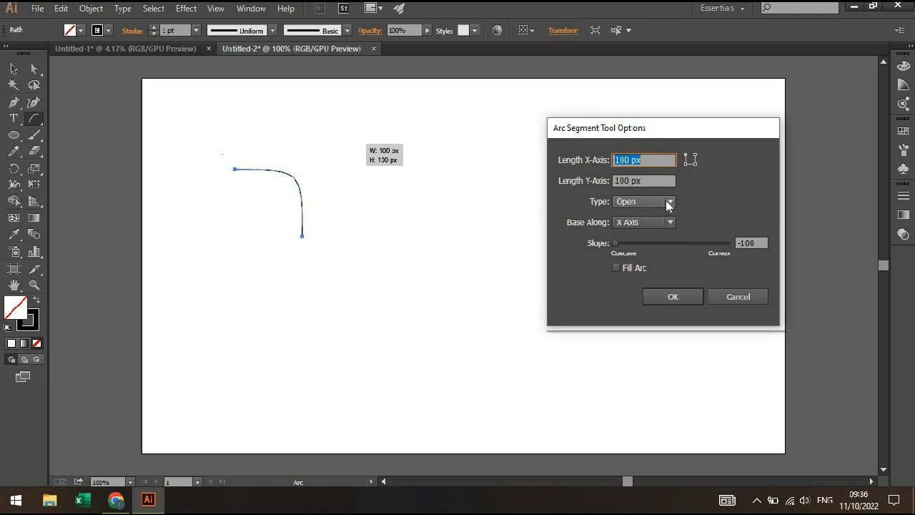
click(667, 203)
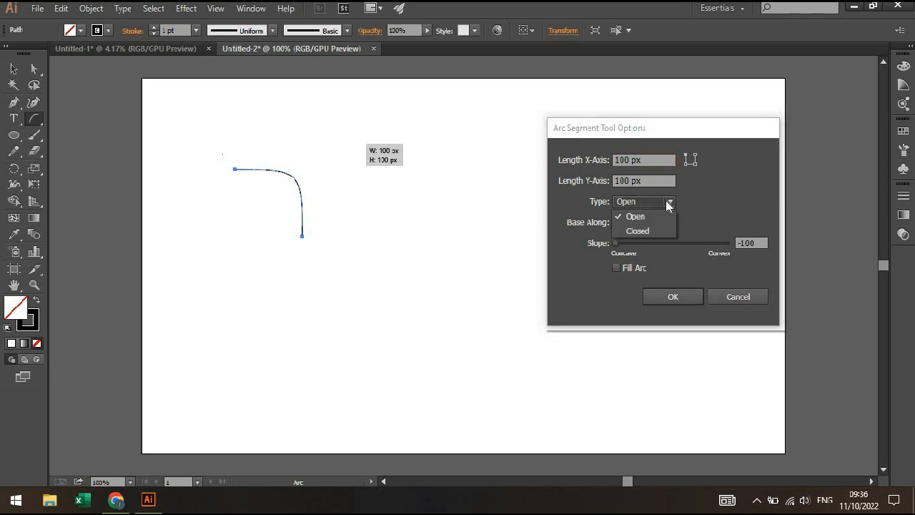
click(648, 235)
click(665, 296)
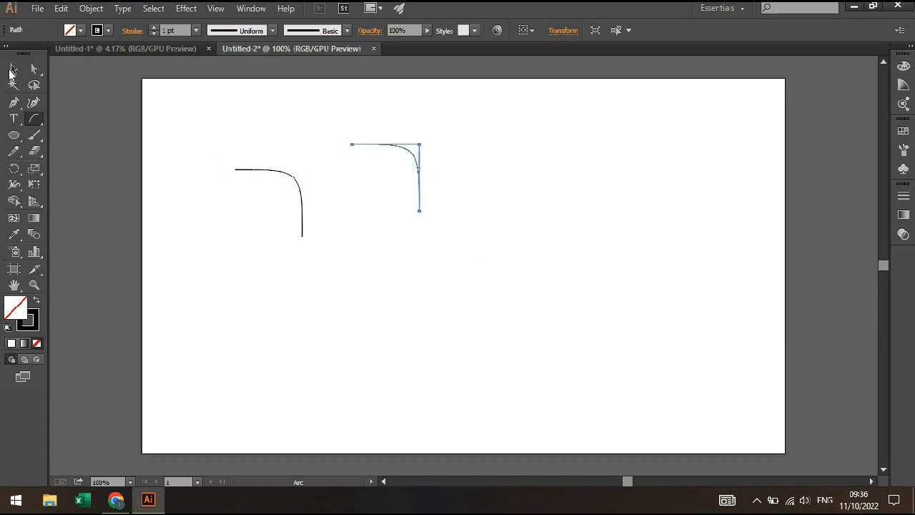
- Create a 100 by 100 px arc of type Open to the right of the closed arc
click(13, 69)
scroll(394, 129, up, 4)
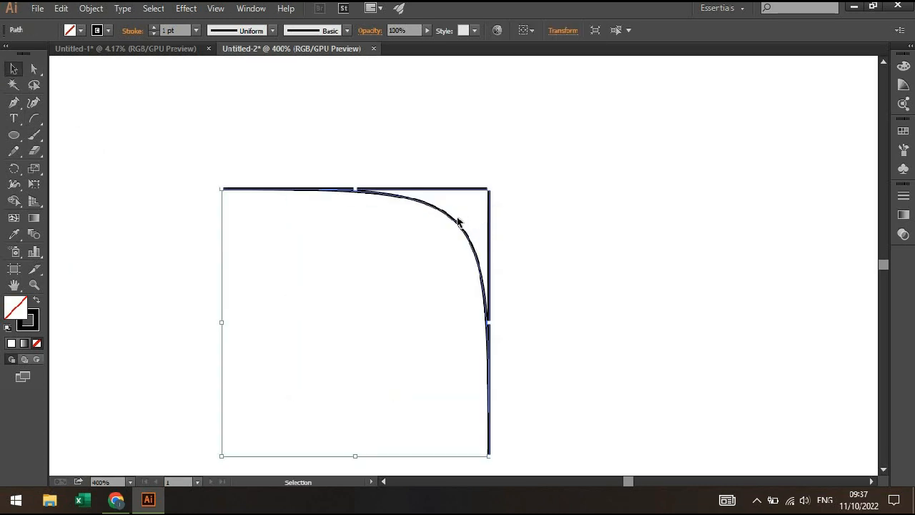
click(521, 218)
scroll(497, 240, down, 1)
drag(506, 249, 328, 220)
click(37, 120)
click(523, 205)
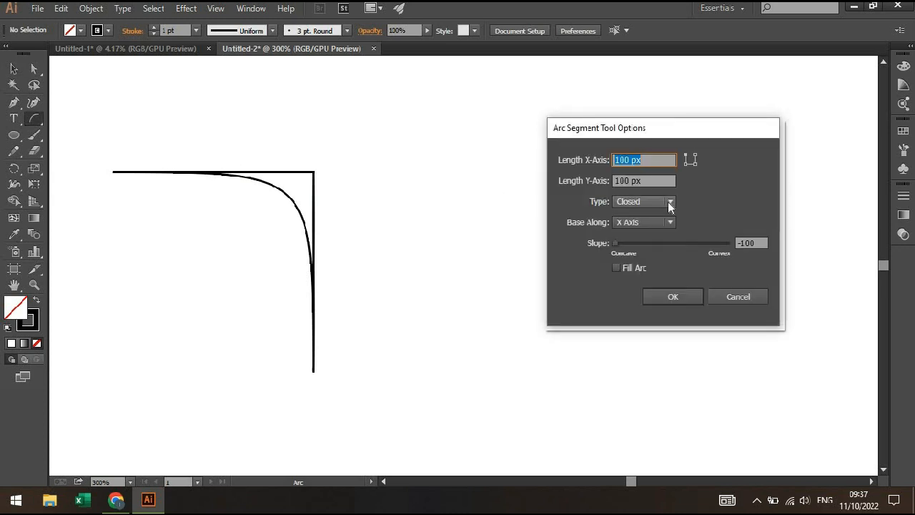
click(670, 206)
click(643, 213)
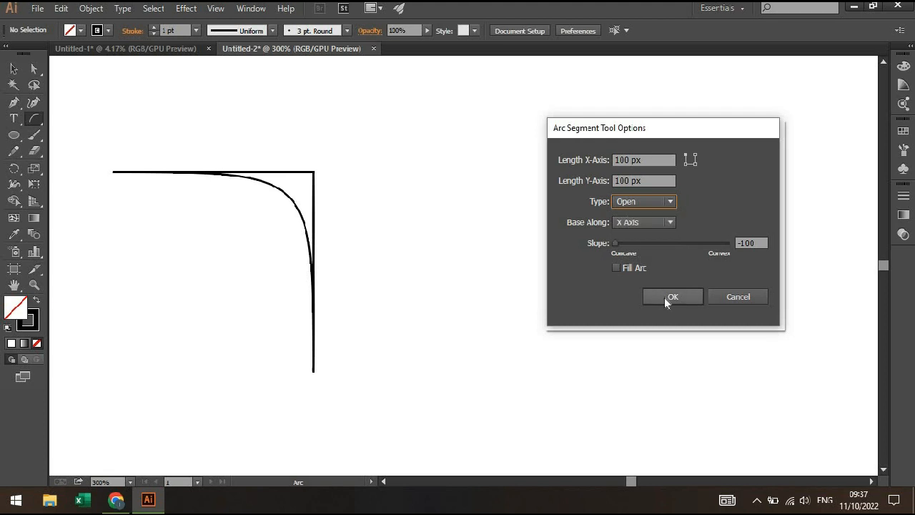
click(667, 297)
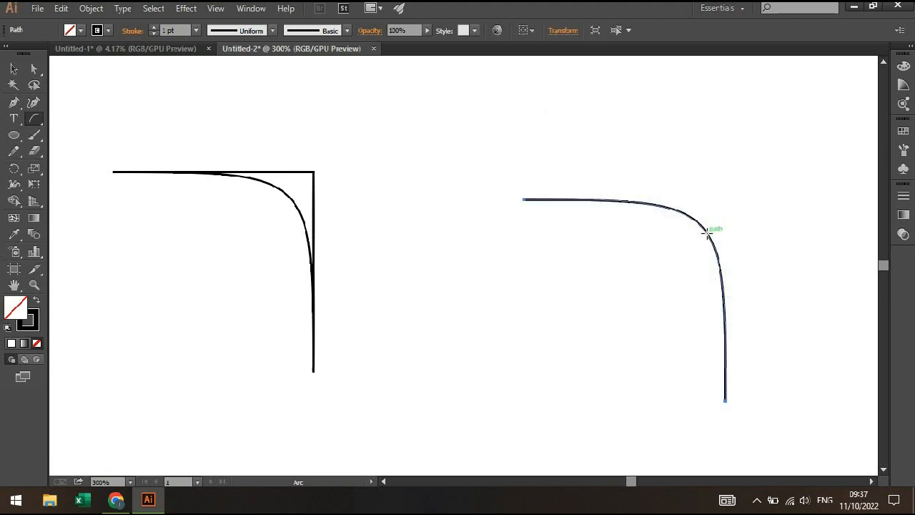
- Move the new open arc up to line up level with the closed arc
scroll(707, 239, down, 1)
key(v)
click(739, 221)
drag(704, 220, 705, 201)
drag(478, 166, 385, 219)
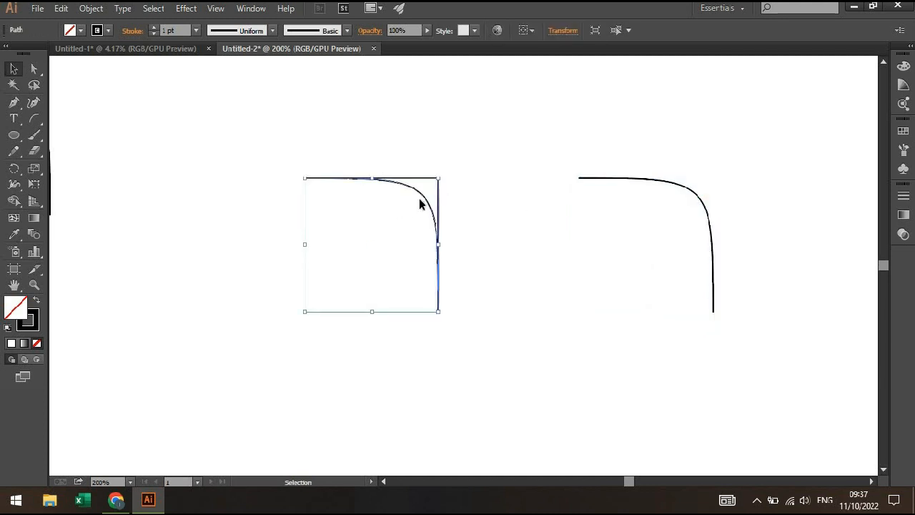
- Round the closed arc's sharp outer corner to about 99.5 px, forming a crescent
scroll(441, 195, up, 1)
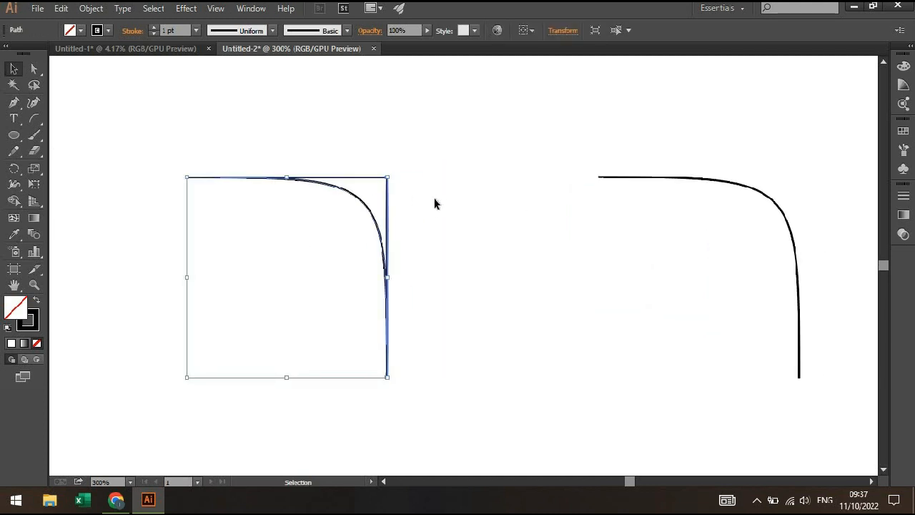
scroll(434, 200, down, 2)
drag(409, 194, 453, 163)
scroll(430, 180, up, 2)
scroll(431, 179, up, 1)
key(a)
click(507, 154)
drag(520, 149, 89, 423)
scroll(280, 288, down, 2)
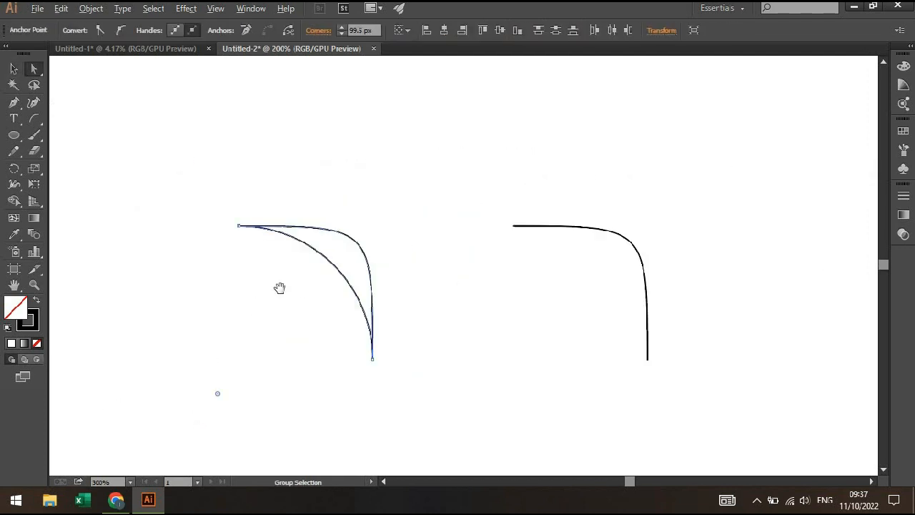
- Rotate the crescent 45° clockwise so its bulge faces right, and move it to the right of the open arc
drag(280, 288, 346, 264)
key(v)
click(481, 225)
scroll(481, 225, down, 1)
drag(482, 225, 421, 261)
drag(474, 188, 784, 238)
- Delete the open arc beside the crescent
click(513, 246)
drag(673, 174, 517, 276)
key(Delete)
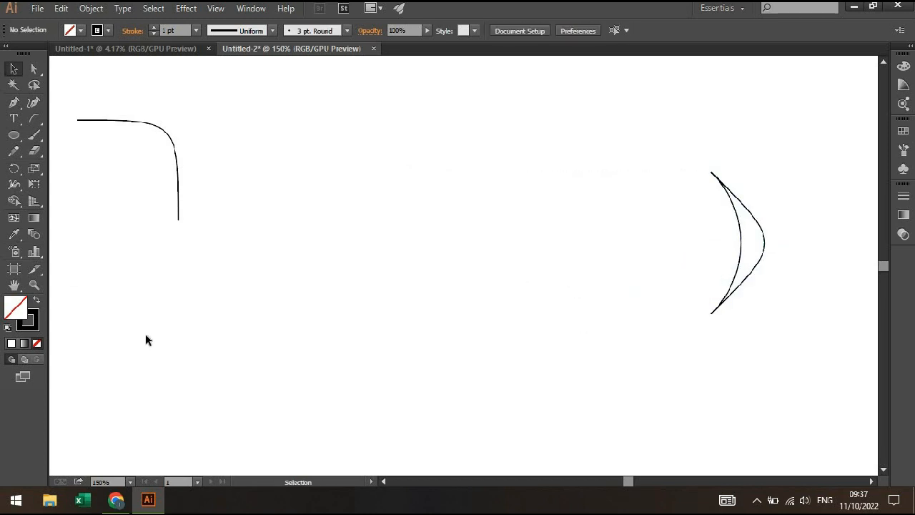
- Draw a long hooked arc from the crescent's inner middle as a handle, and rotate both shapes 90° counter-clockwise into an upright umbrella
click(33, 119)
drag(739, 242, 550, 277)
key(v)
click(762, 308)
drag(808, 233, 631, 284)
drag(766, 168, 583, 179)
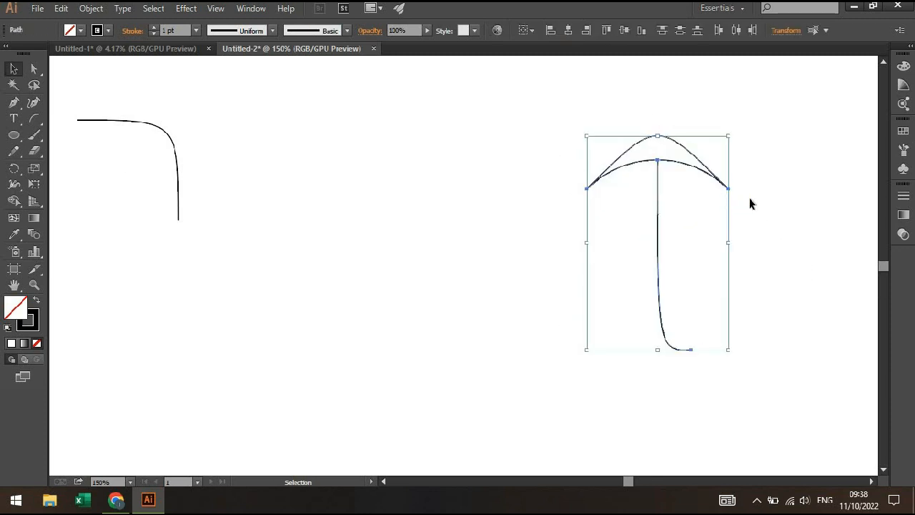
- Group the umbrella's crescent canopy and hooked handle
click(750, 204)
scroll(658, 167, up, 2)
scroll(663, 150, down, 3)
drag(756, 123, 624, 209)
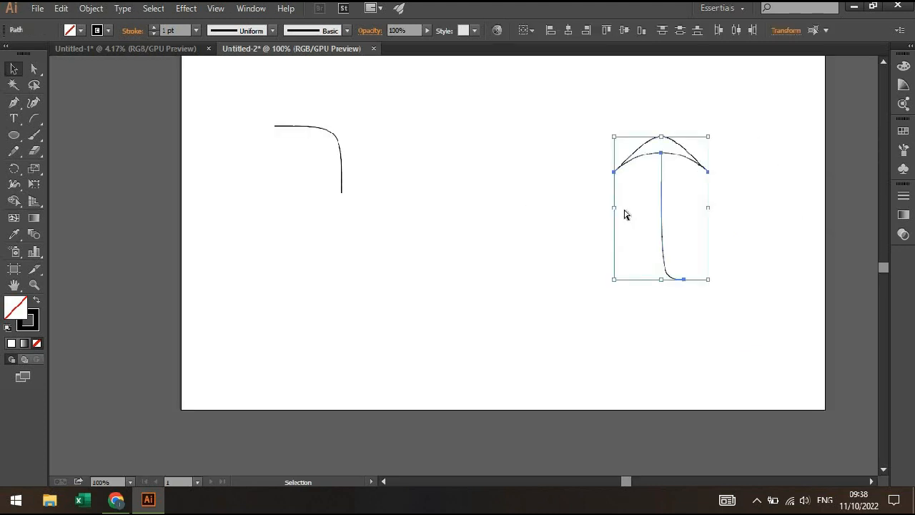
key(v)
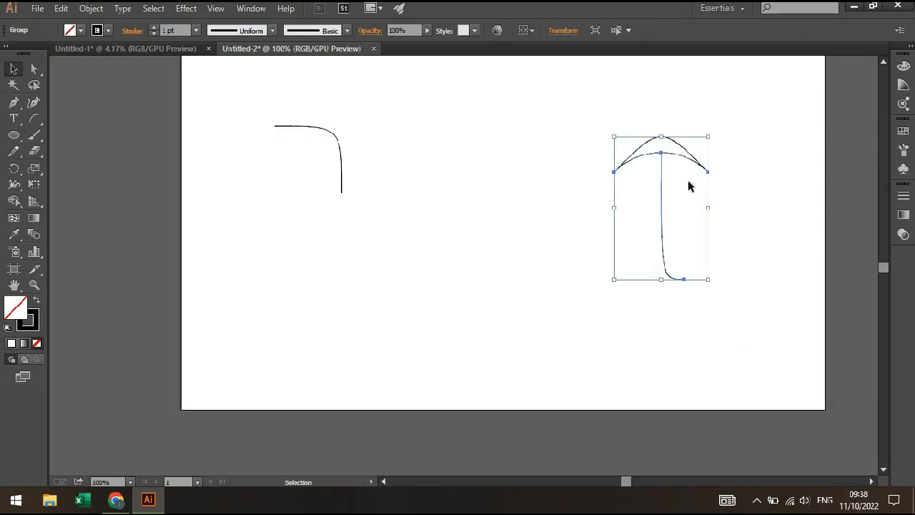
click(742, 179)
- Fill the umbrella group with black
click(672, 152)
click(81, 31)
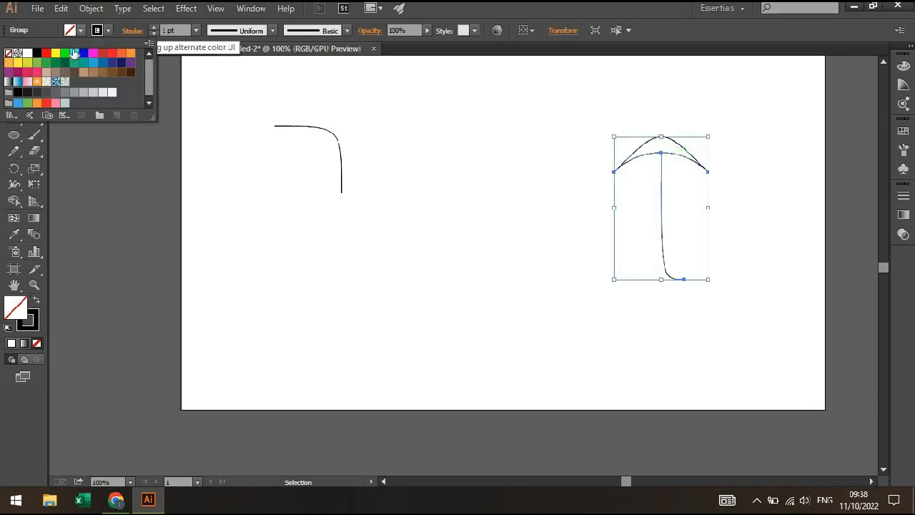
click(36, 54)
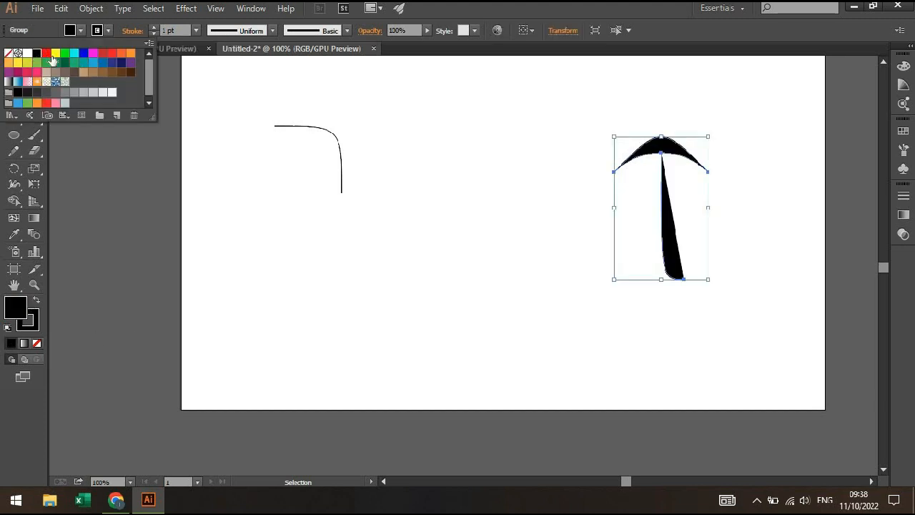
click(751, 192)
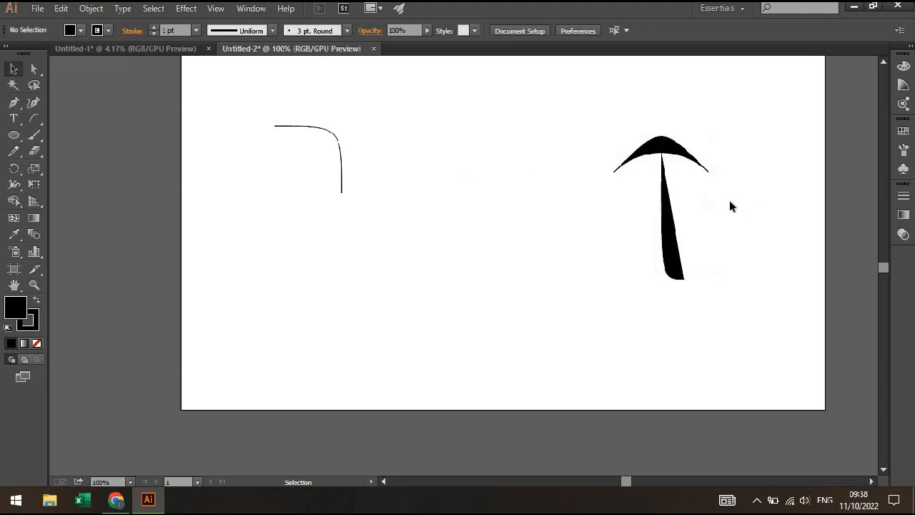
- Delete the remaining 100 px open arc at the left of the artboard
scroll(665, 173, up, 2)
scroll(670, 167, down, 2)
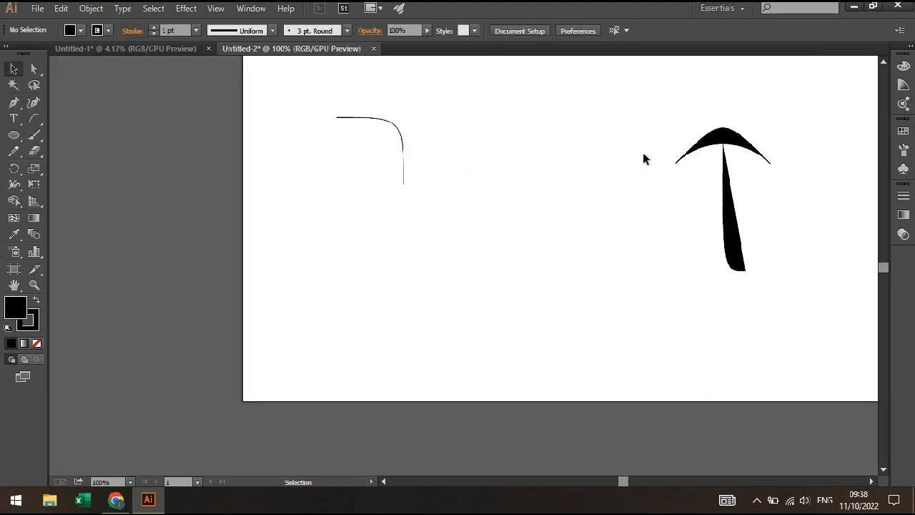
drag(311, 187, 438, 97)
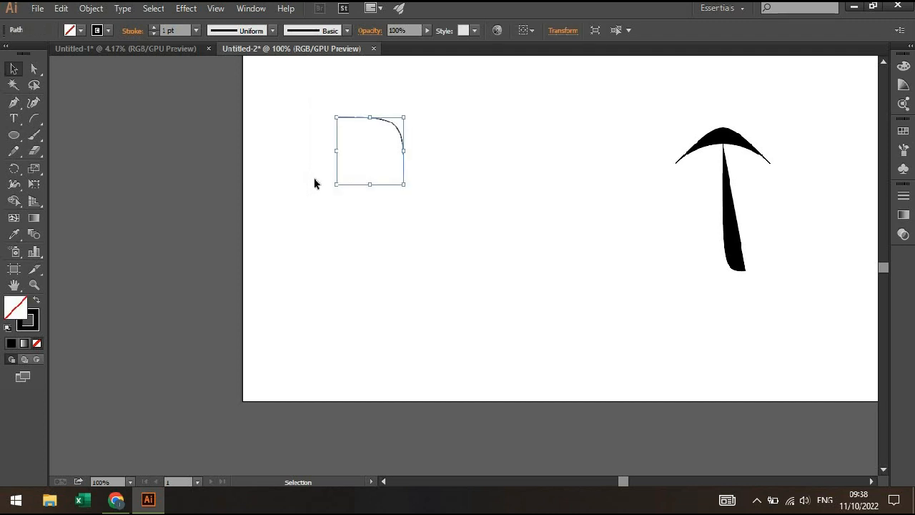
key(Delete)
- Draw a larger equal-sided arc left of the umbrella and rotate it 45° counter-clockwise so its bend points up
drag(338, 160, 457, 207)
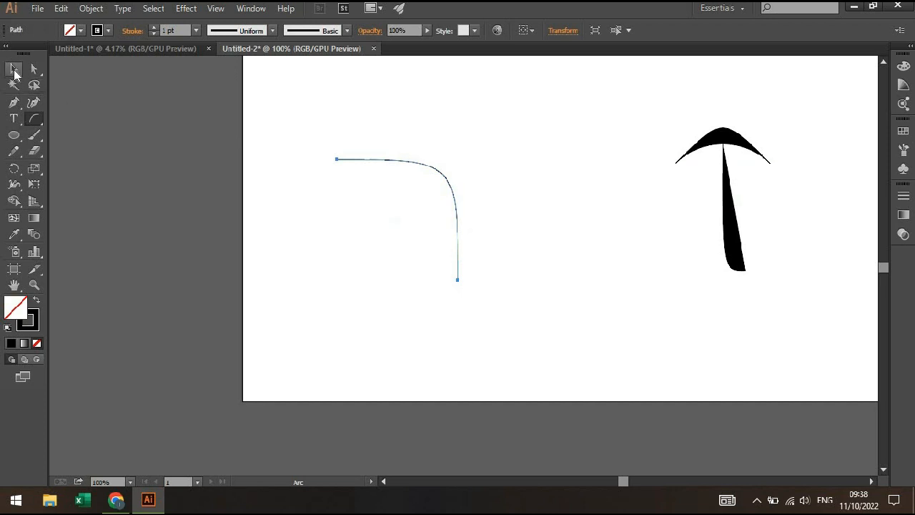
click(14, 70)
drag(465, 157, 402, 138)
scroll(393, 171, up, 2)
drag(393, 172, 333, 184)
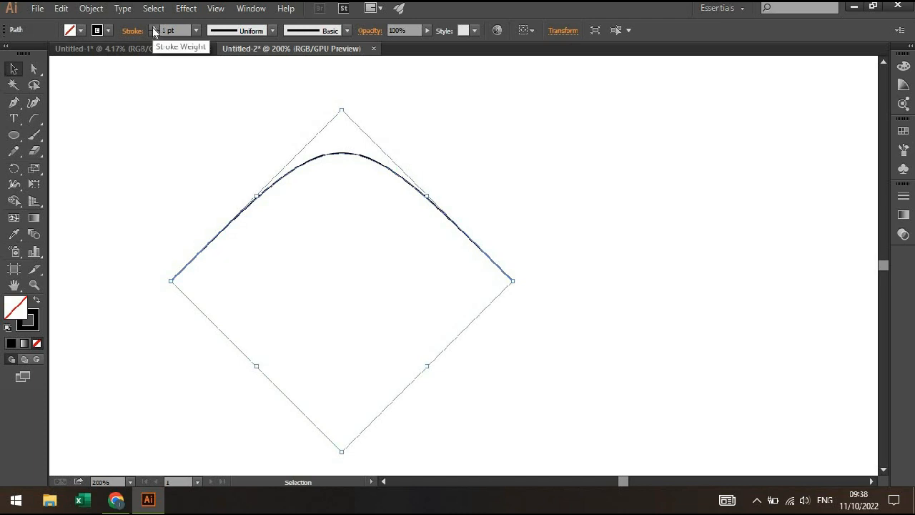
- Set the rotated arc's stroke weight to 34 pt
drag(153, 29, 153, 28)
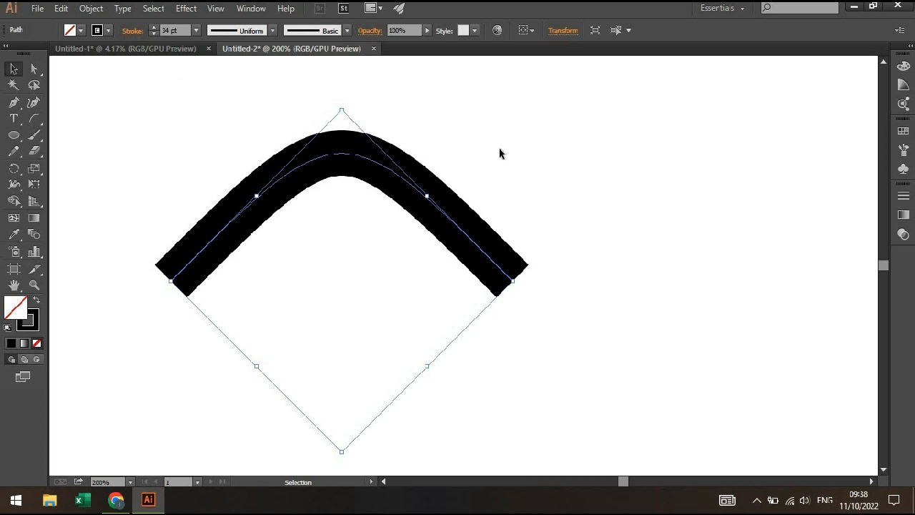
click(533, 153)
scroll(351, 164, up, 2)
drag(353, 165, 459, 193)
scroll(448, 171, down, 1)
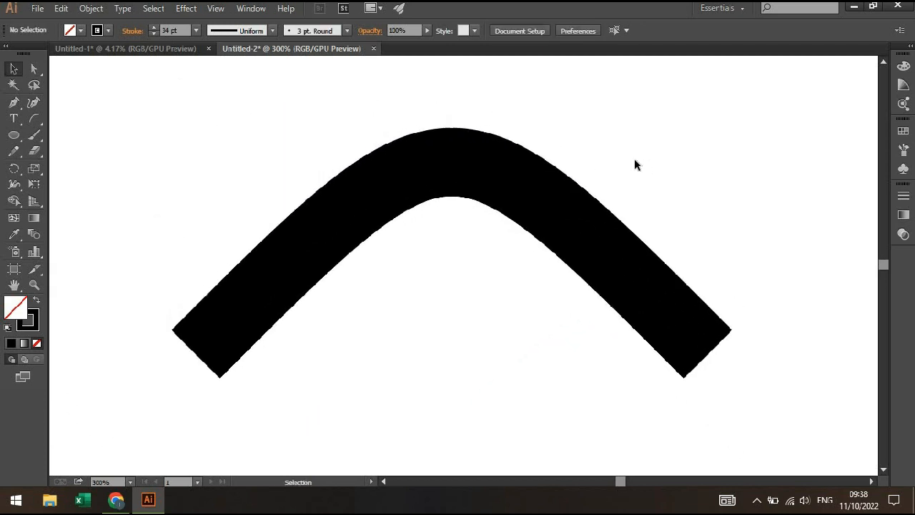
drag(511, 180, 516, 167)
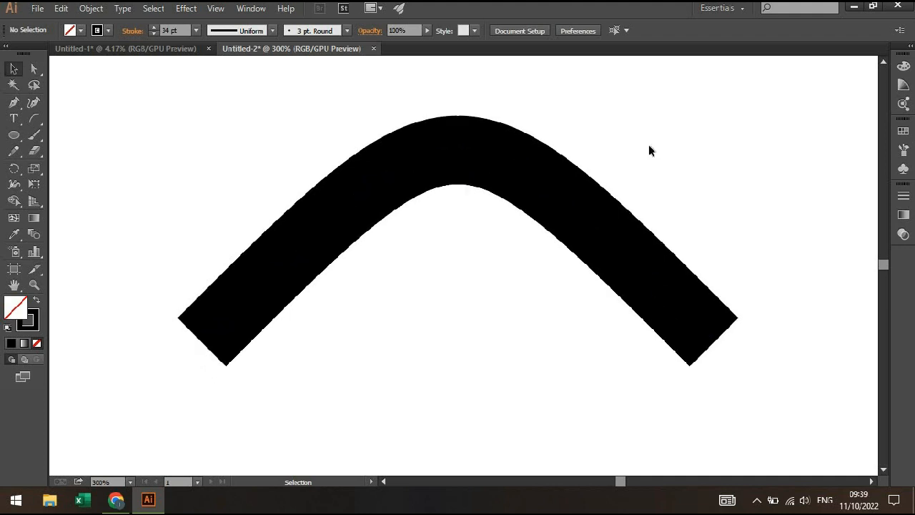
- Expand the 34 pt arc's fill and stroke into a filled shape, and undo the expansion
drag(659, 136, 491, 230)
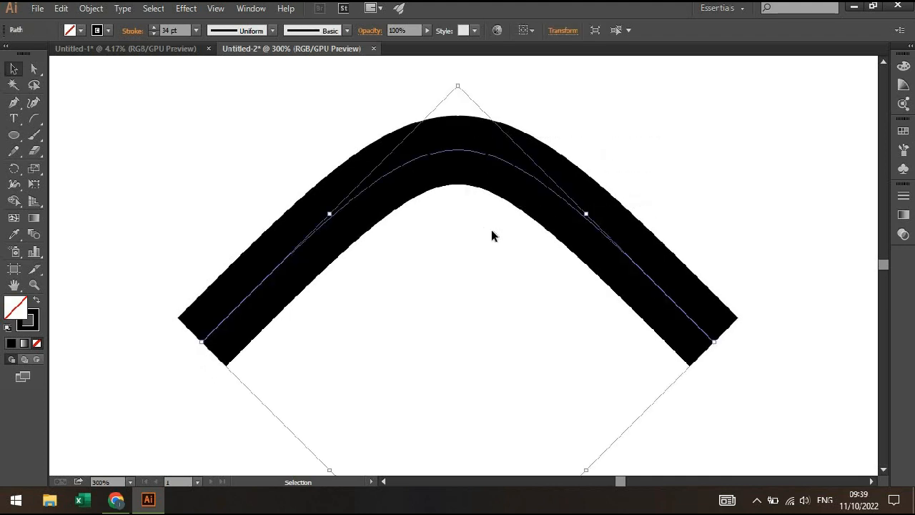
click(91, 9)
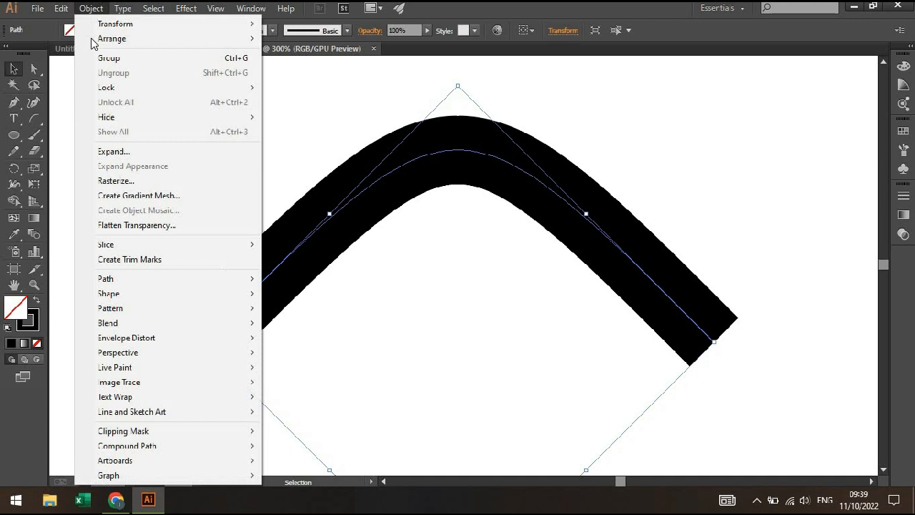
click(120, 154)
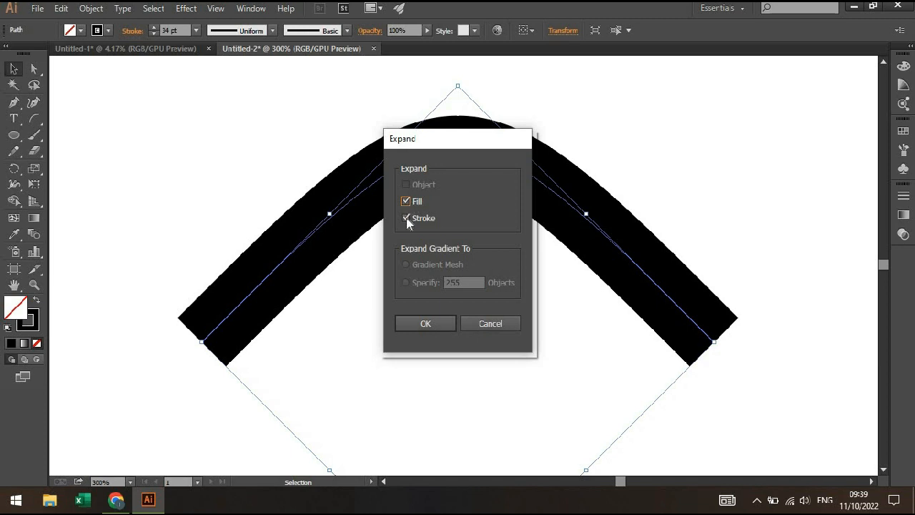
click(426, 327)
click(427, 326)
scroll(535, 211, down, 1)
scroll(465, 204, up, 2)
drag(485, 190, 536, 193)
scroll(488, 208, down, 1)
key(a)
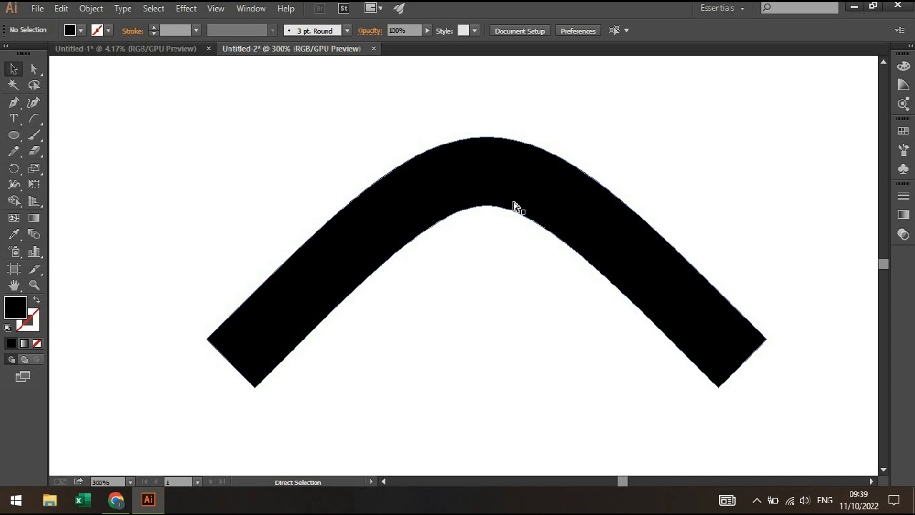
key(ctrl+z)
key(ctrl+z)
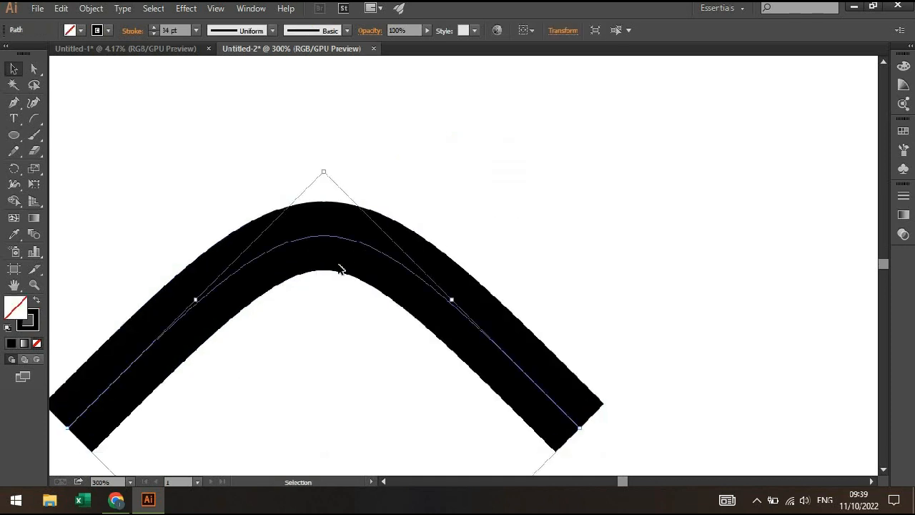
- Duplicate the thick arc beside the umbrella and move the copy leftward across the artboard's left edge
scroll(340, 266, down, 2)
drag(323, 261, 559, 270)
click(419, 246)
click(524, 215)
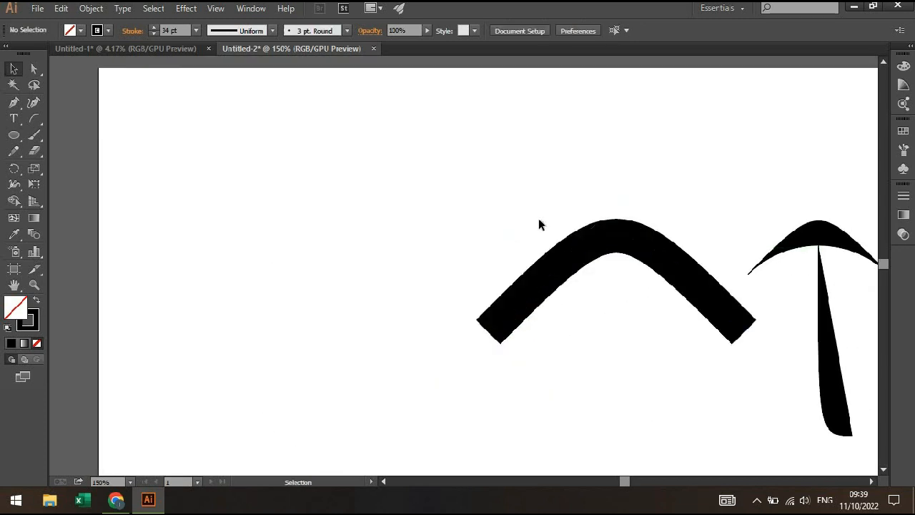
mouse_move(623, 236)
mouse_down()
mouse_move(241, 239)
mouse_move(447, 223)
mouse_up()
scroll(216, 250, up, 1)
scroll(307, 236, down, 1)
drag(540, 199, 558, 199)
click(552, 200)
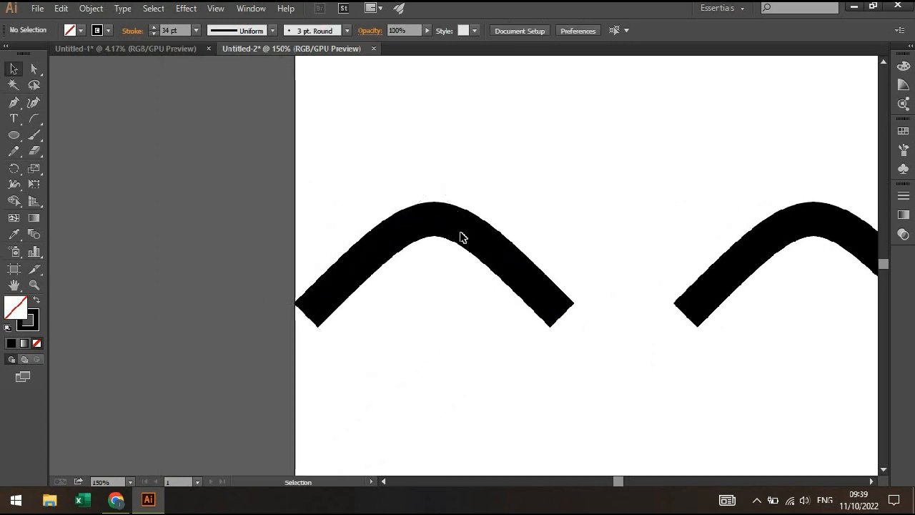
drag(465, 230, 278, 223)
click(393, 198)
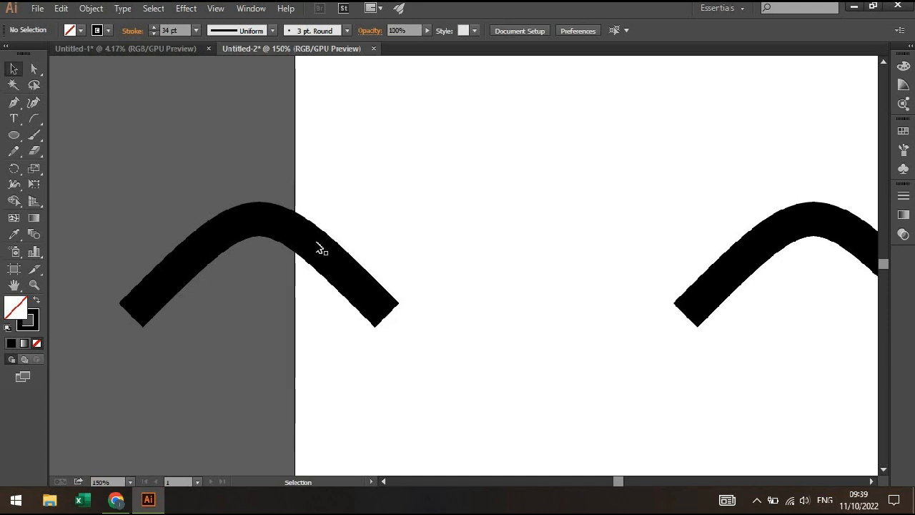
- Scale the unexpanded arc copy down to under a third of its width to test its stroke thickness
click(318, 245)
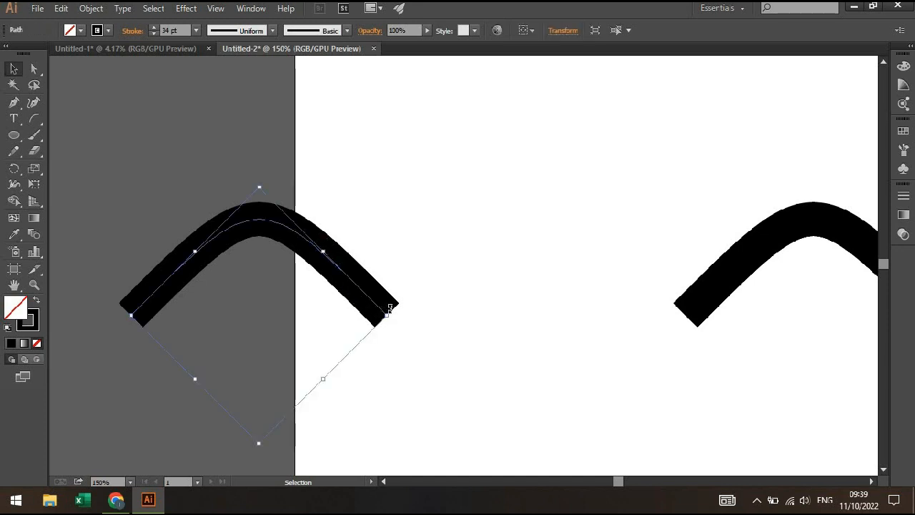
drag(386, 318, 214, 302)
click(231, 303)
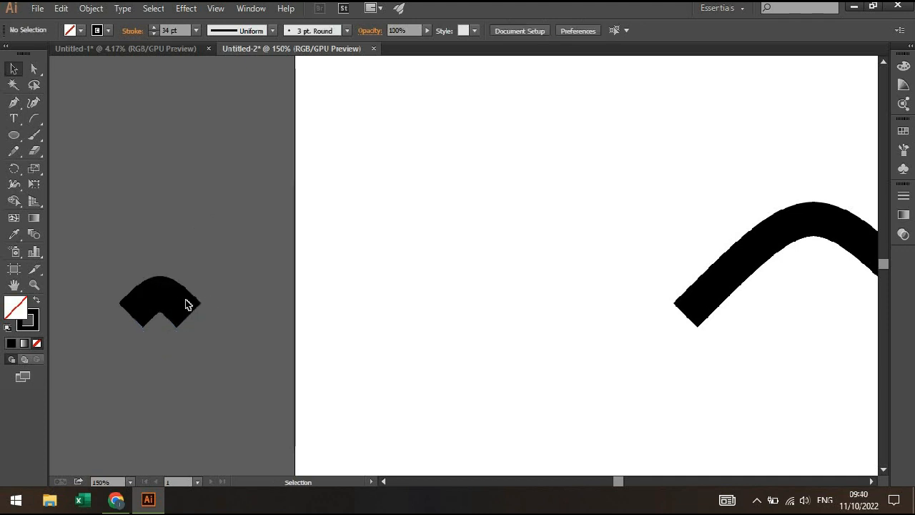
scroll(166, 297, up, 2)
scroll(208, 275, down, 2)
drag(217, 276, 183, 269)
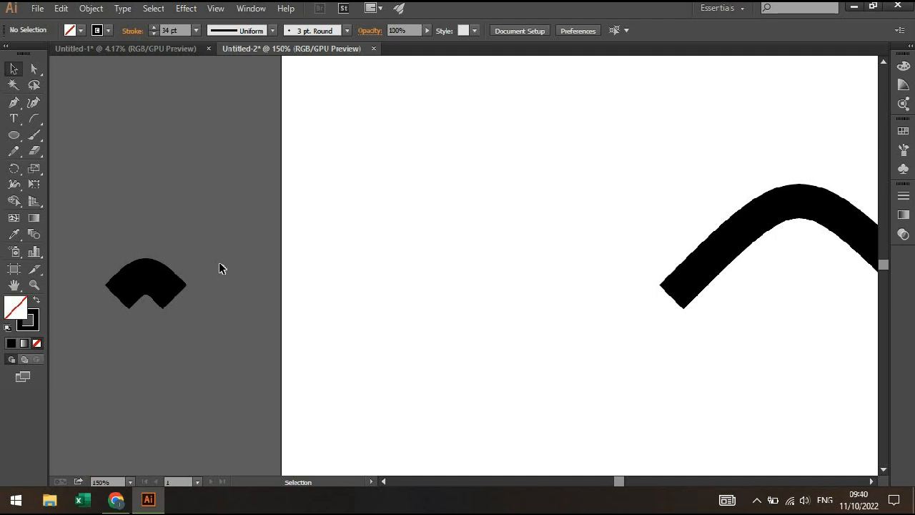
- Enlarge the shrunken arc copy until it is wider than the original arc
click(178, 298)
drag(226, 293, 474, 291)
click(505, 226)
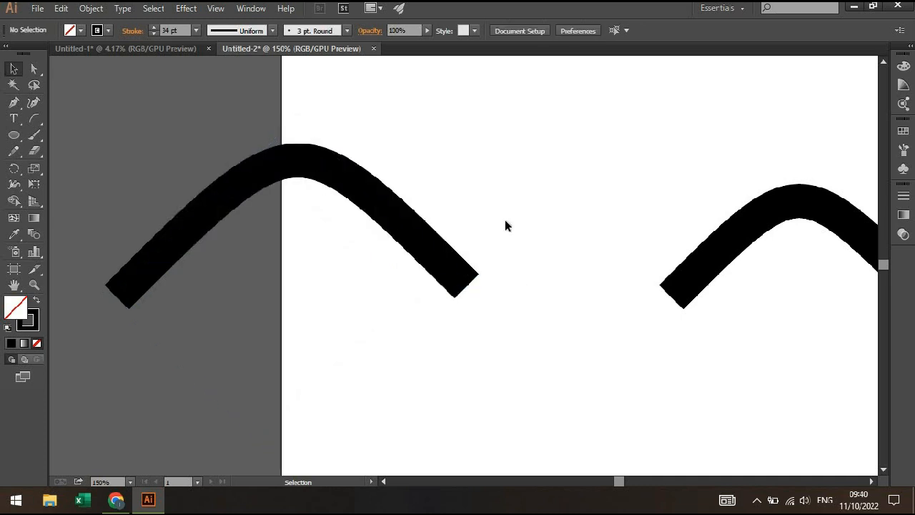
- Resize the enlarged arc copy once more and delete it, keeping the original beside the umbrella
drag(494, 222, 423, 259)
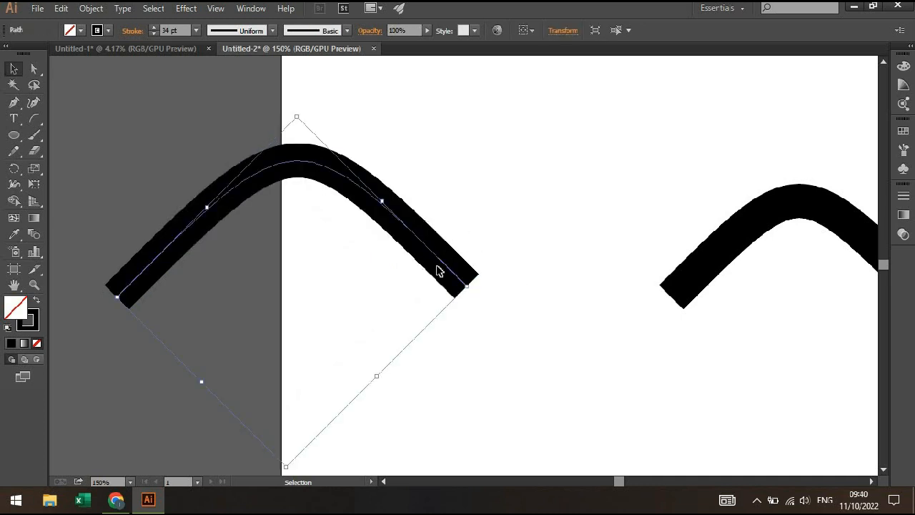
drag(472, 290, 387, 278)
click(753, 301)
key(Delete)
- Duplicate the original thick arc again, placing the copy over the artboard's left edge
scroll(387, 276, down, 1)
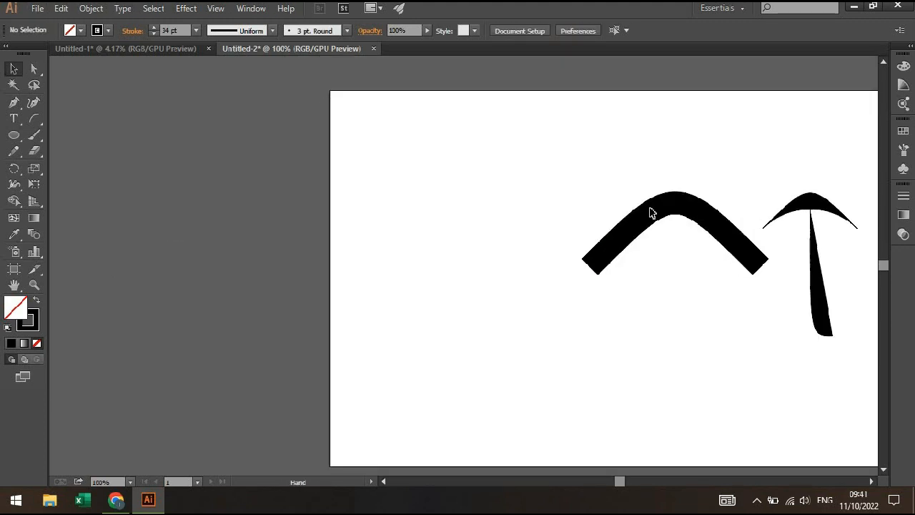
drag(635, 213, 323, 230)
scroll(357, 228, up, 1)
key(space)
click(472, 198)
- Expand the new arc copy's fill and stroke into a filled shape
drag(407, 204, 303, 230)
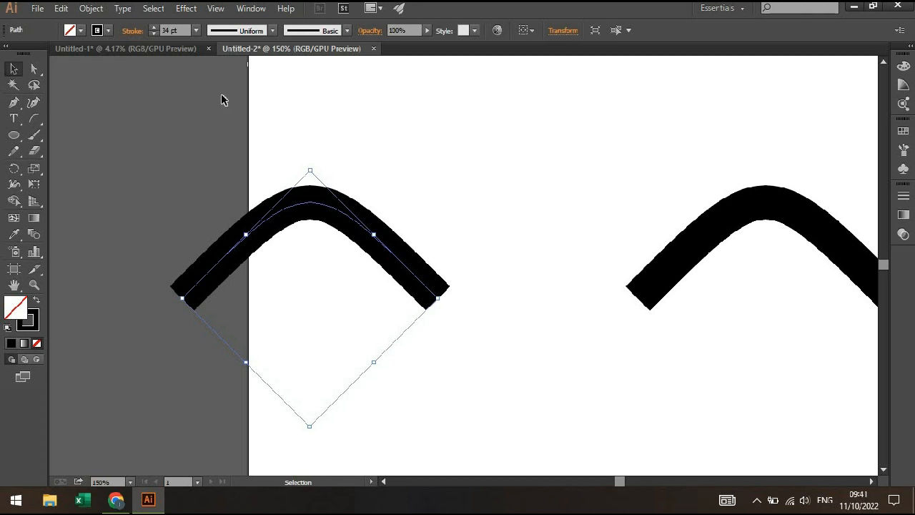
click(92, 9)
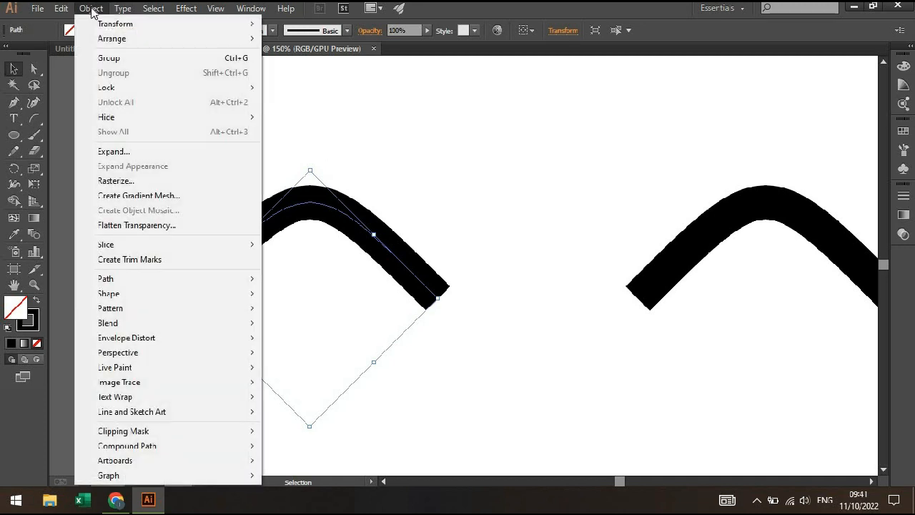
click(121, 152)
click(432, 322)
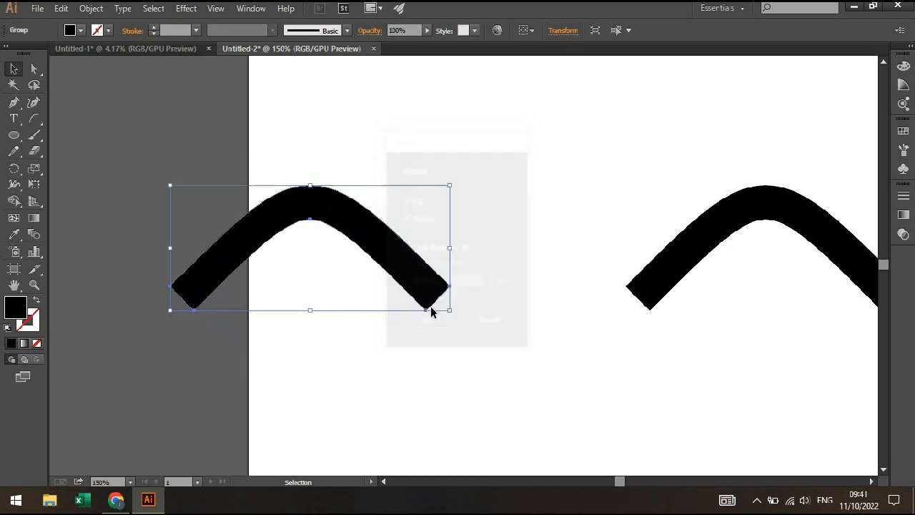
click(504, 252)
key(space)
drag(353, 231, 393, 230)
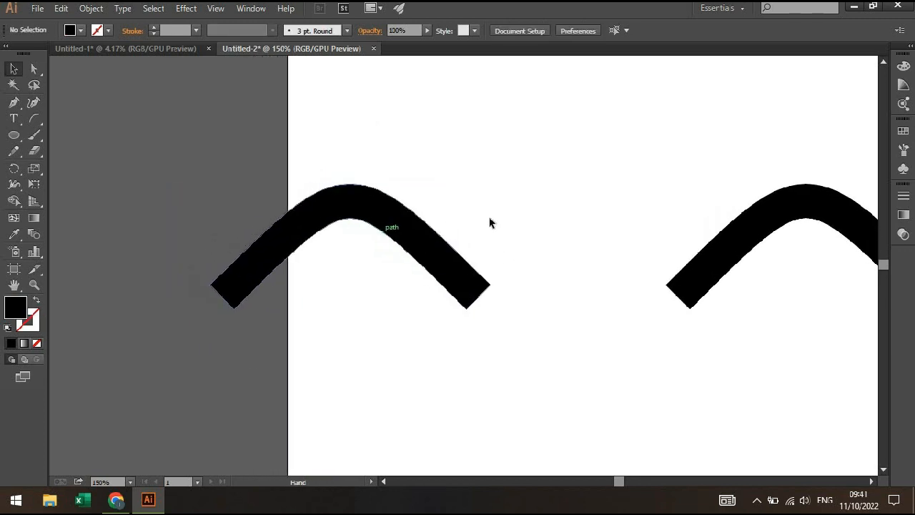
- Scale the expanded arc shape down proportionally to a small size beside the artboard's left edge
scroll(474, 209, down, 1)
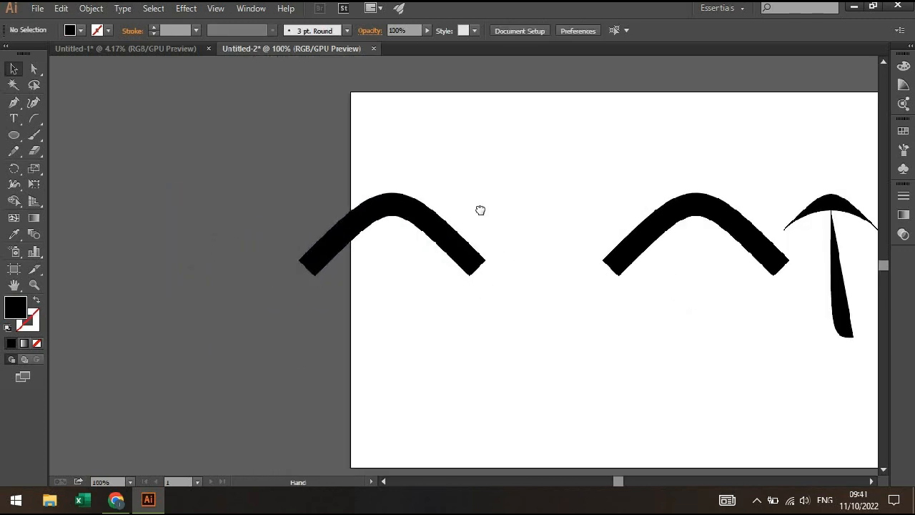
click(431, 225)
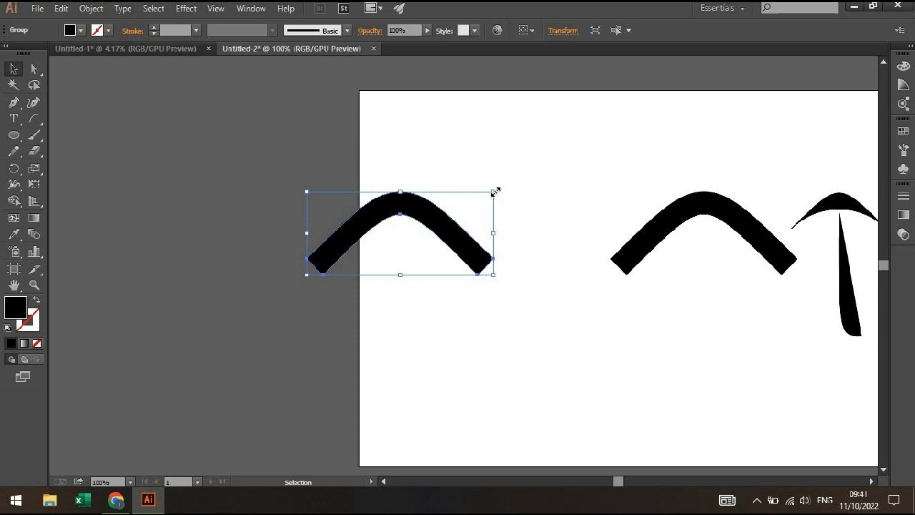
drag(491, 194, 304, 243)
click(384, 273)
scroll(323, 268, up, 1)
scroll(325, 267, down, 1)
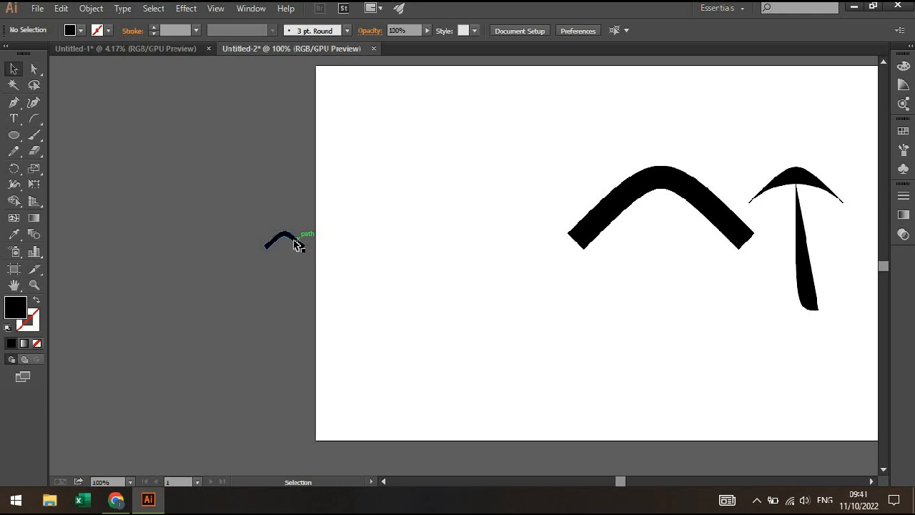
- Shrink the unexpanded arc beside the umbrella toward its centre for comparison, and undo the scaling
click(673, 180)
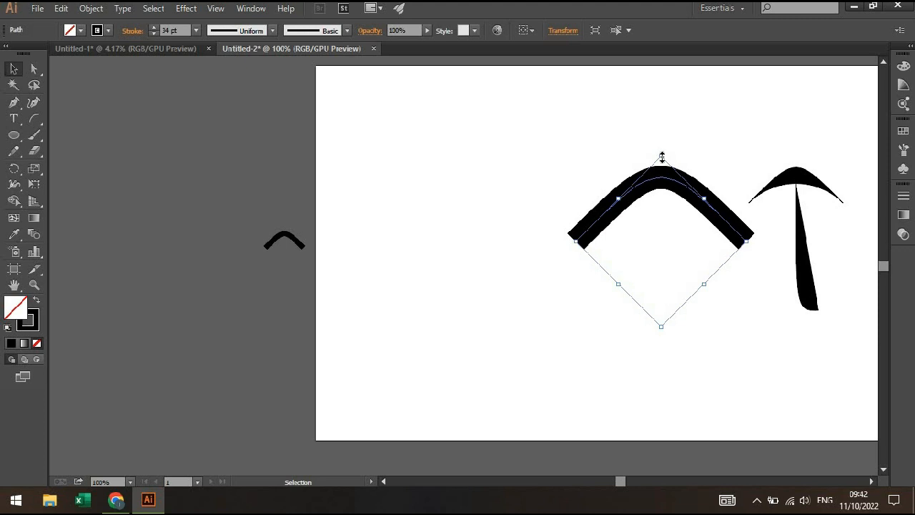
drag(662, 157, 664, 230)
click(702, 264)
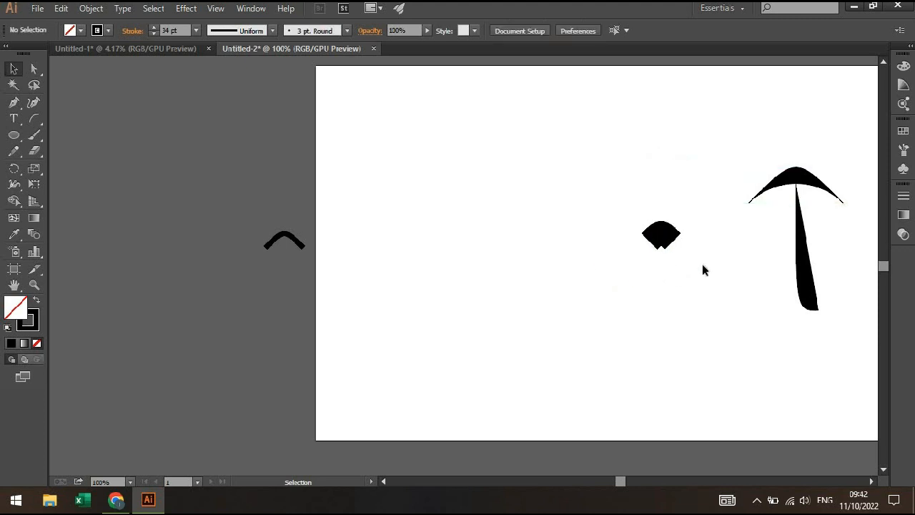
key(ctrl+z)
- Delete the small expanded arc shape lying outside the artboard's left edge
drag(552, 131, 646, 245)
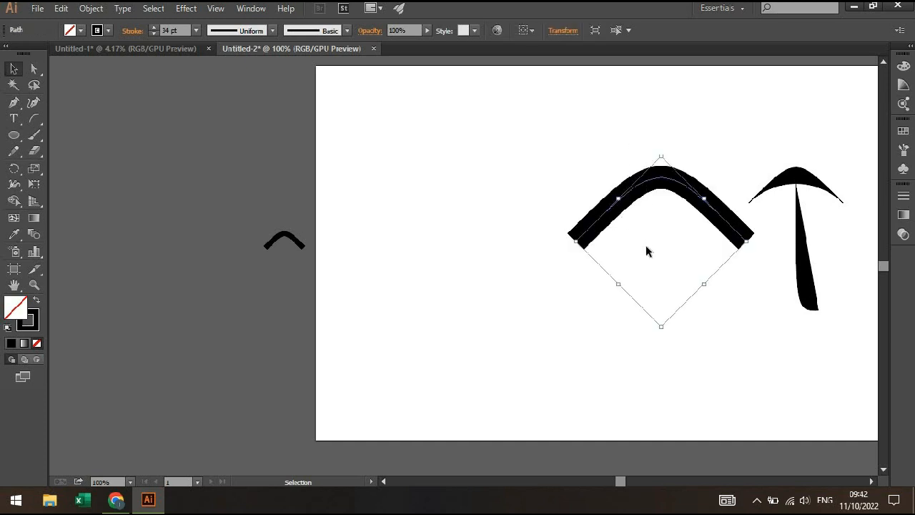
click(645, 250)
drag(585, 135, 497, 175)
key(space)
click(223, 152)
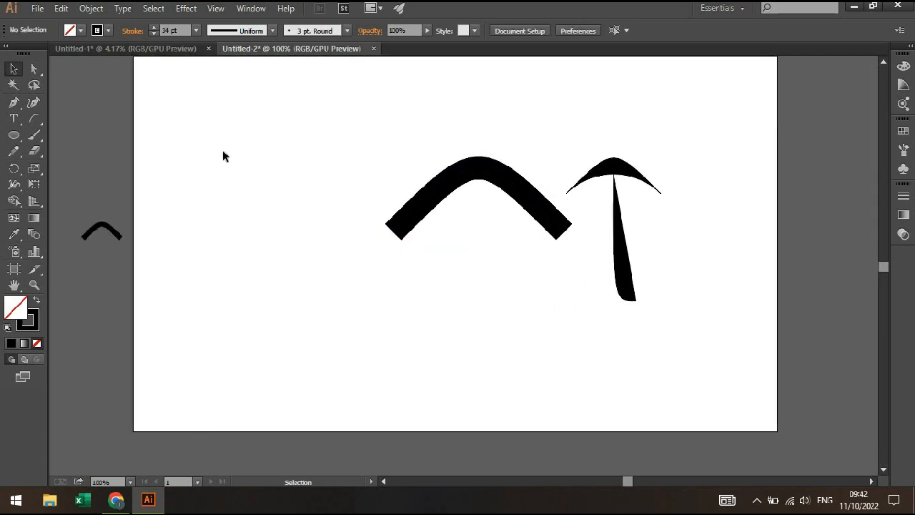
drag(115, 246, 92, 249)
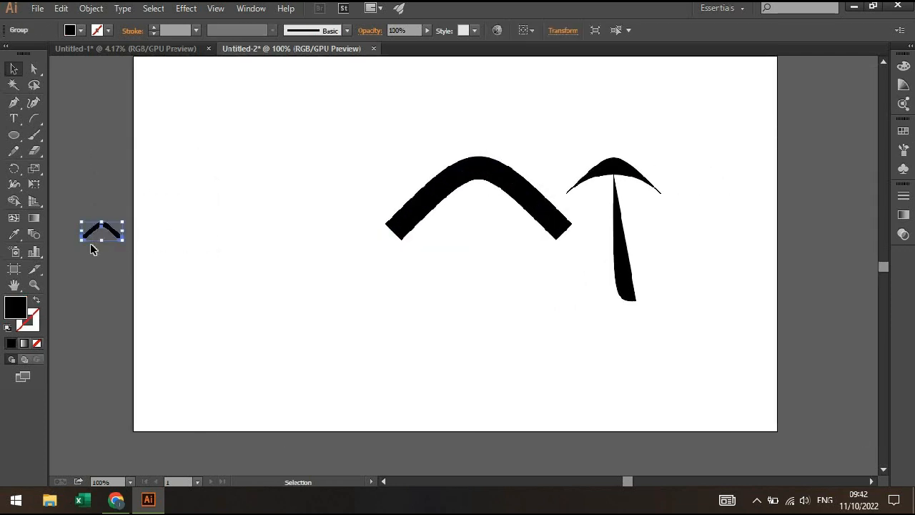
key(Delete)
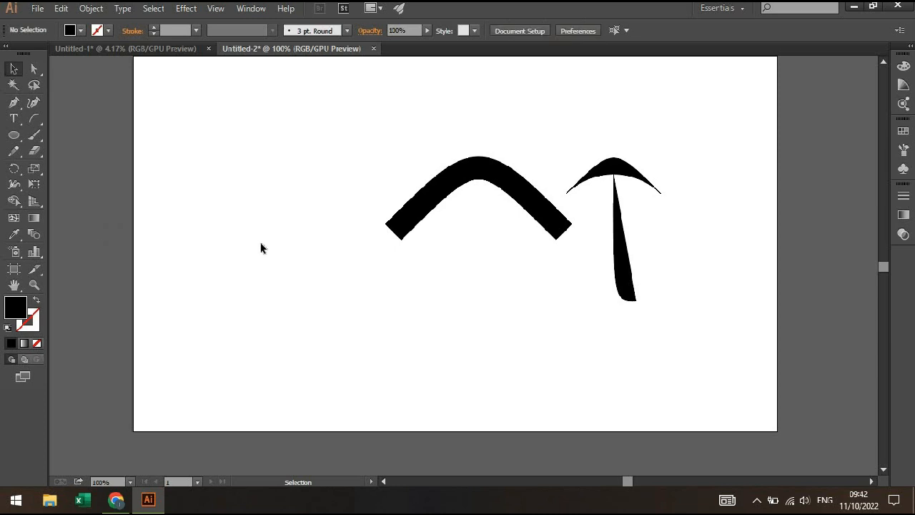
- Create a 180 by 180 px open arc based along the X axis with slope -100, left of the thick arc
click(34, 119)
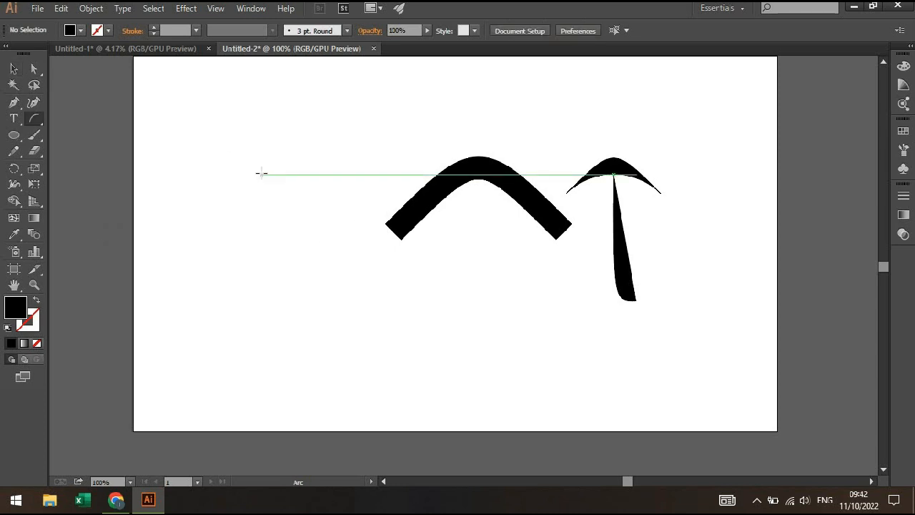
click(261, 172)
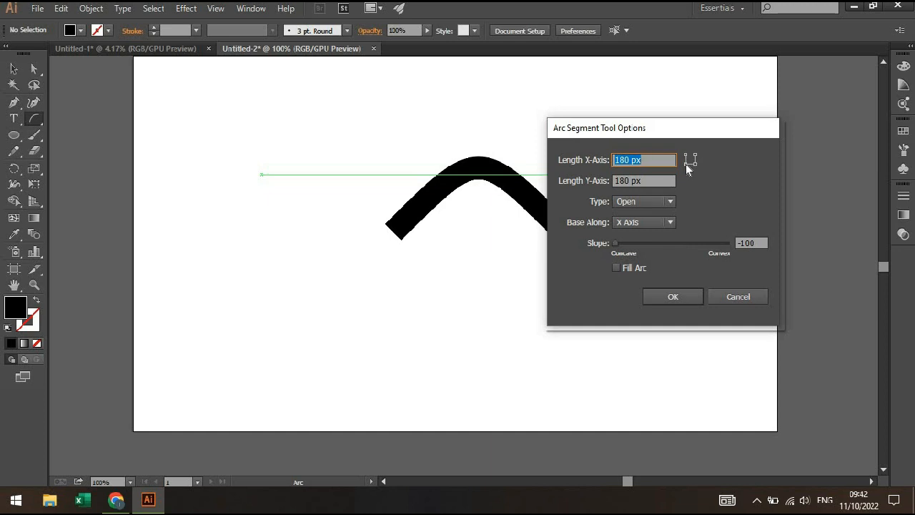
click(670, 297)
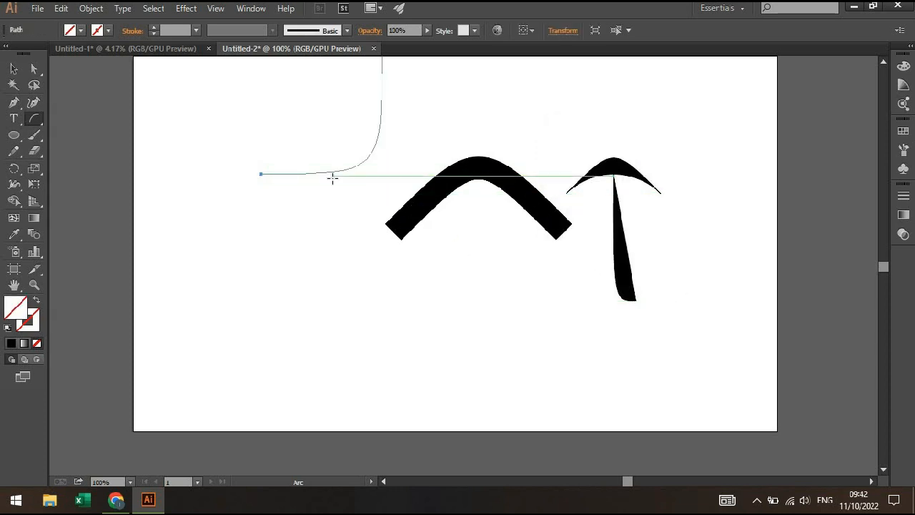
scroll(334, 178, up, 3)
click(13, 69)
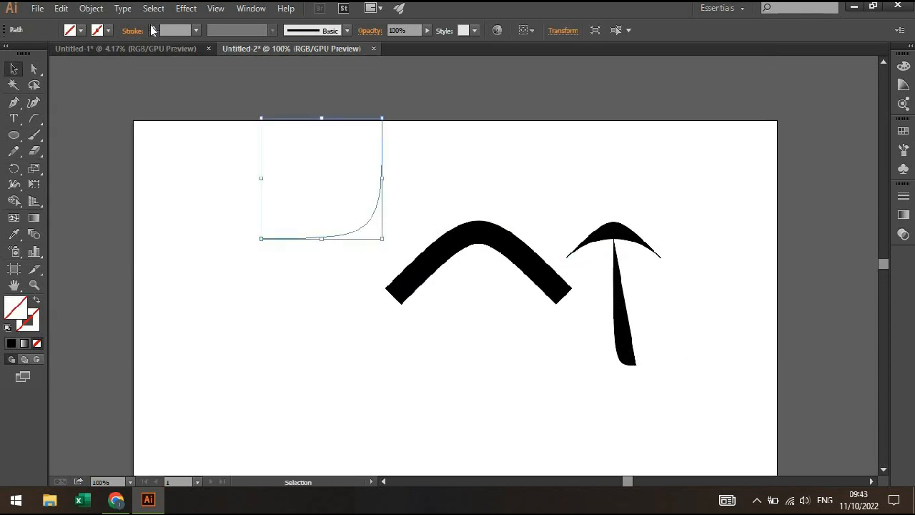
- Set the new arc's stroke weight to 17 pt and move it toward the artboard's upper-left corner
triple_click(153, 27)
triple_click(153, 27)
click(153, 28)
click(307, 213)
mouse_move(307, 213)
mouse_down()
mouse_move(331, 200)
mouse_move(235, 266)
mouse_up()
double_click(154, 25)
double_click(154, 25)
double_click(155, 25)
triple_click(154, 26)
- Delete the 34 pt arc beside the umbrella and move the 17 pt arc into its place
click(358, 216)
click(295, 210)
click(474, 228)
key(Delete)
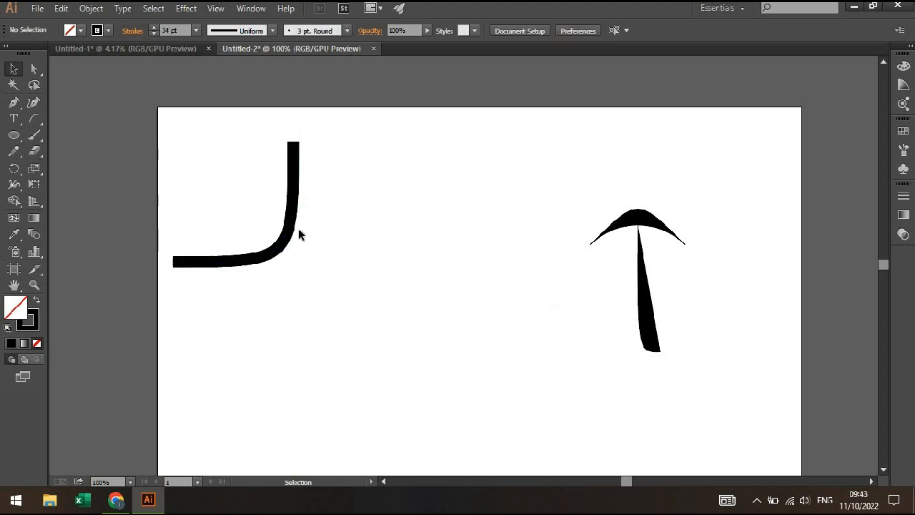
drag(289, 239, 525, 306)
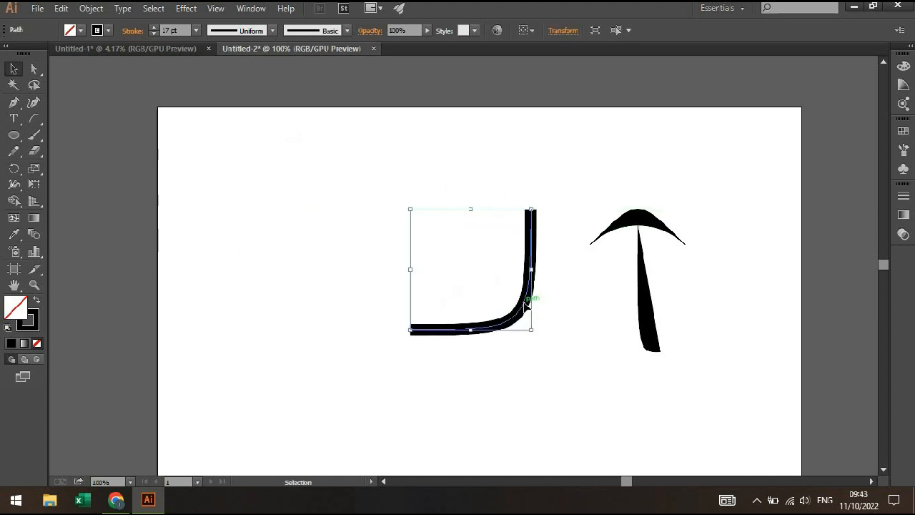
click(251, 214)
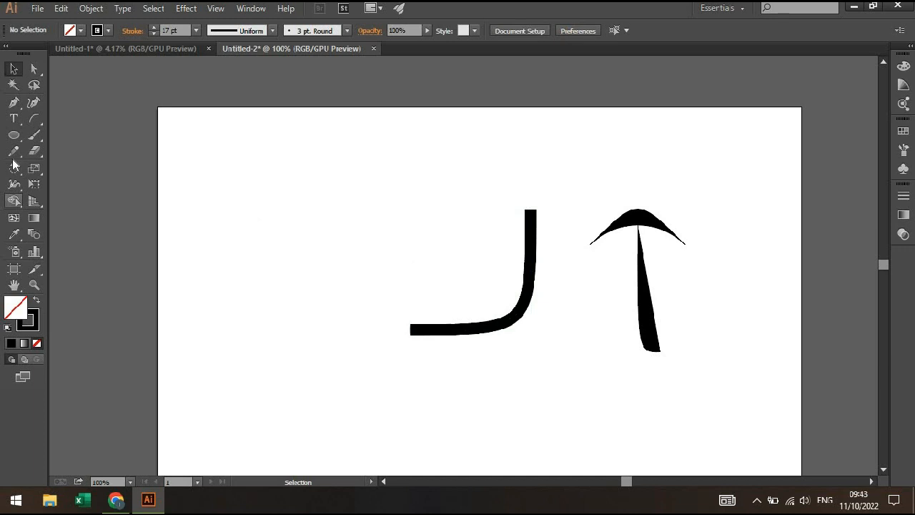
- Create another 180 by 180 px open arc (X Axis base, slope -100) and place it as the frame's upper-right corner, meeting the existing arc
click(34, 119)
click(356, 206)
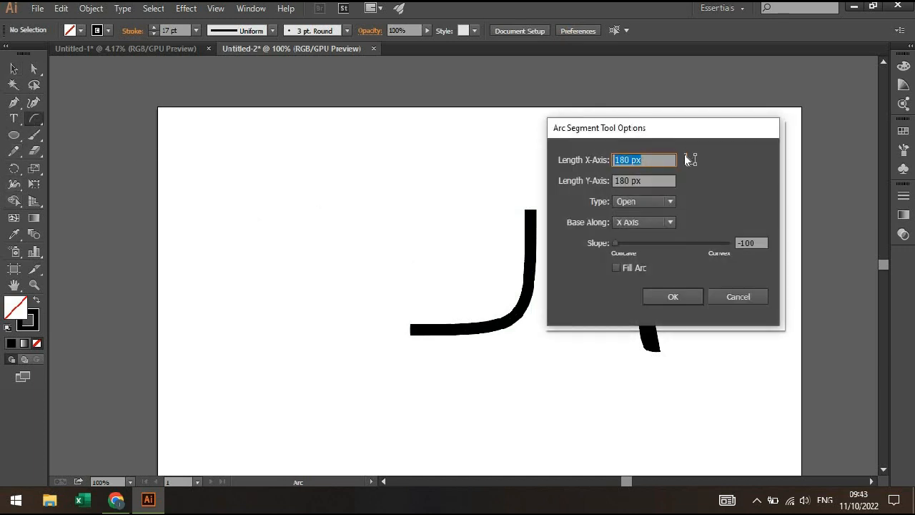
click(668, 296)
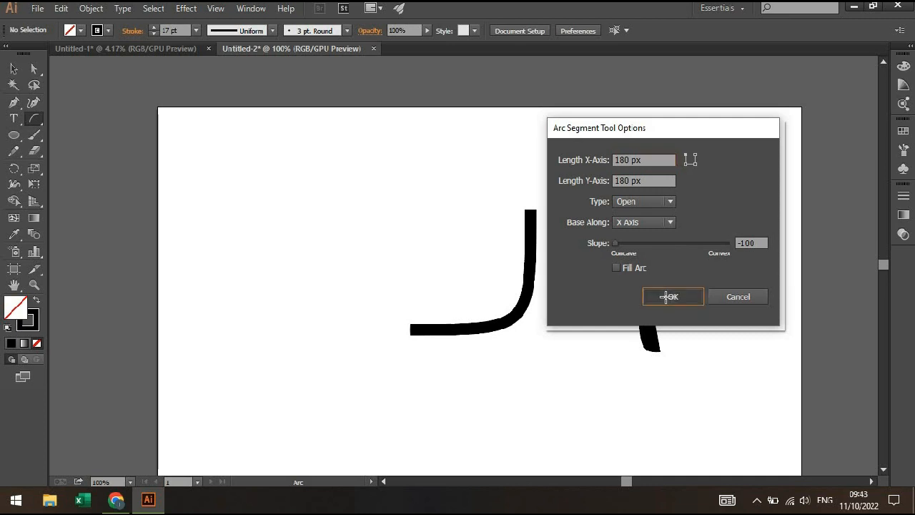
click(13, 69)
scroll(429, 236, up, 1)
drag(479, 256, 528, 172)
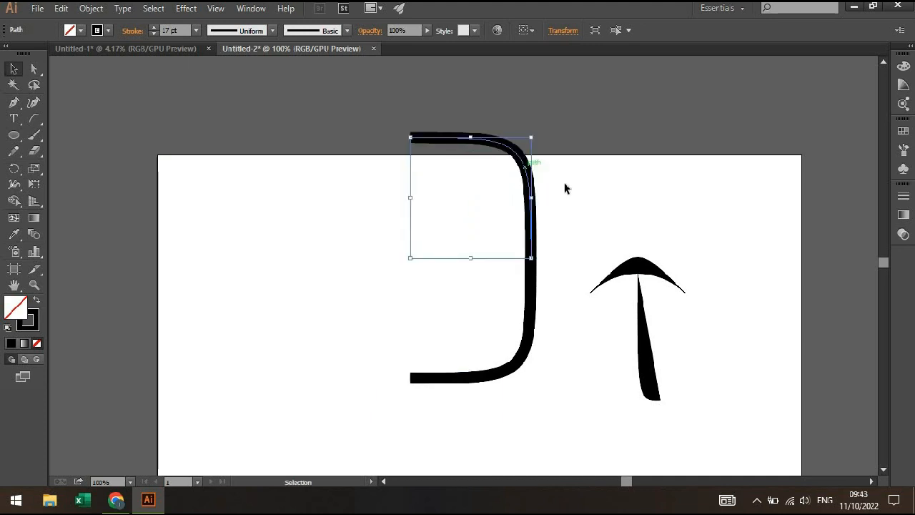
click(578, 188)
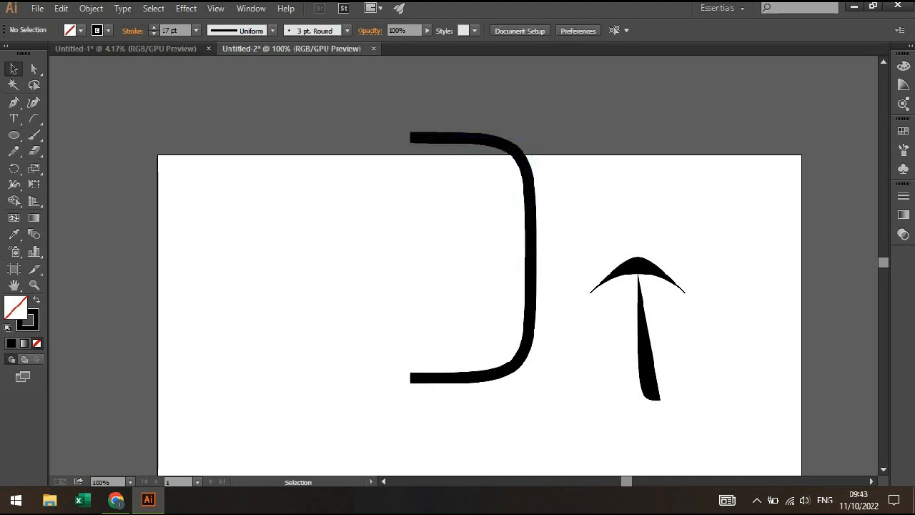
- Create a third 180 by 180 px open arc with slope -100 and attach it as the frame's upper-left corner
click(36, 123)
click(356, 247)
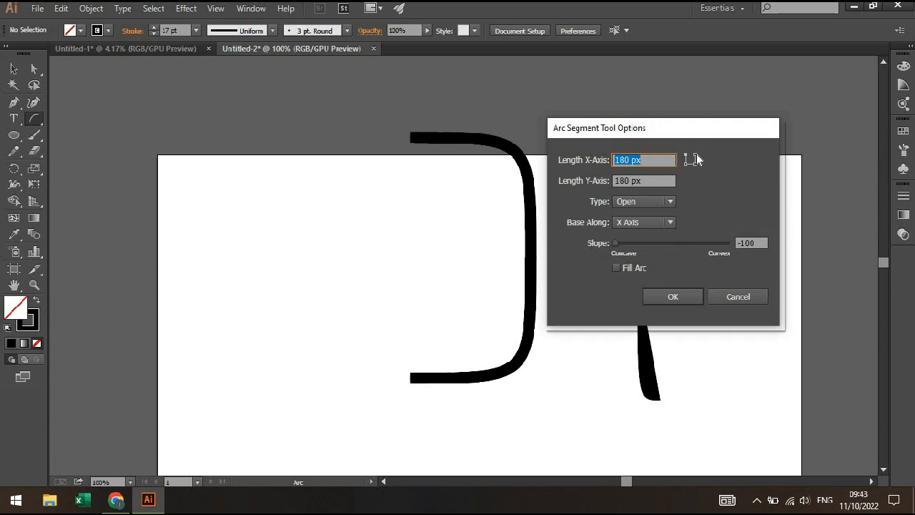
click(672, 296)
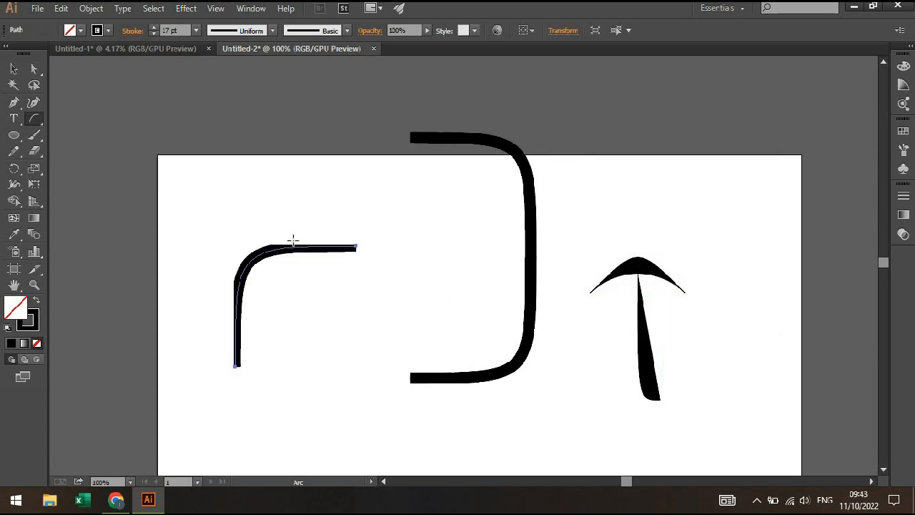
click(13, 70)
drag(295, 252, 346, 138)
click(223, 203)
- Create a fourth 180 by 180 px open arc and fit it as the lower-left corner, closing the rounded square frame
click(34, 119)
click(261, 246)
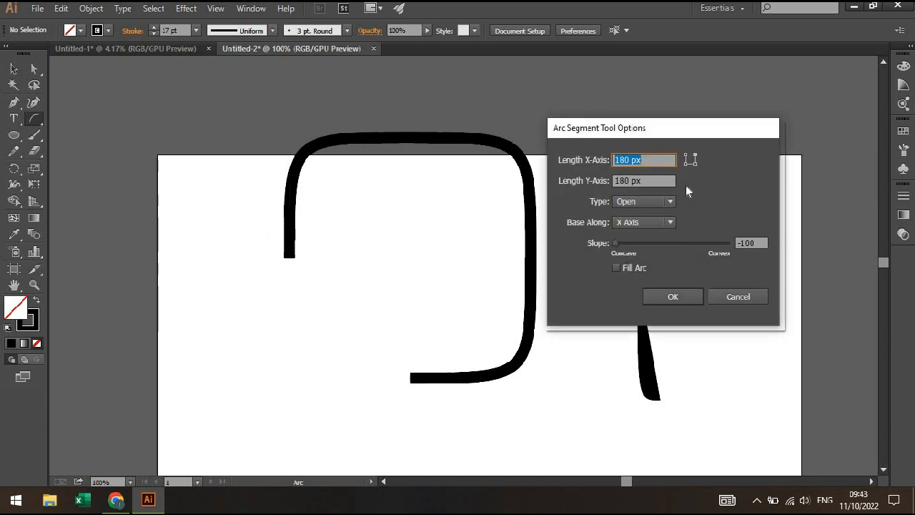
click(664, 295)
click(15, 72)
click(193, 229)
drag(159, 231, 309, 362)
click(376, 320)
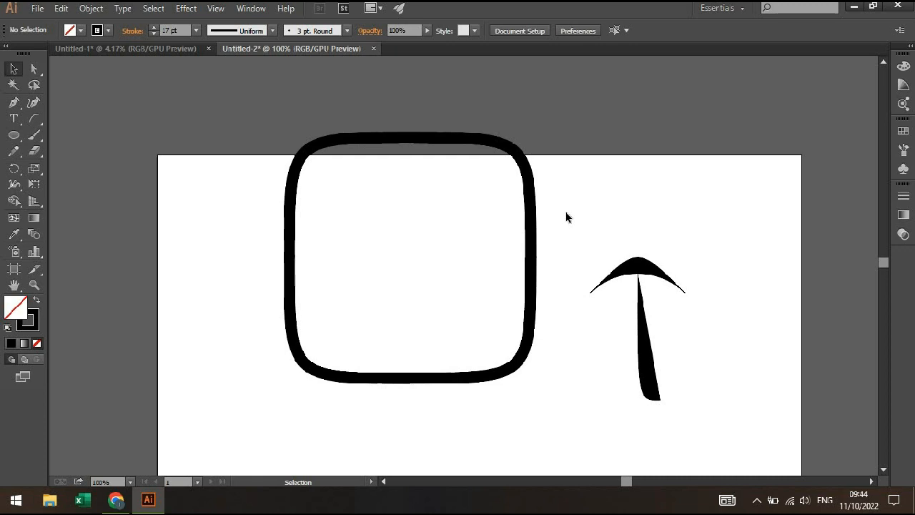
- Group the four frame arcs, move the umbrella inside the frame, and align both to their horizontal and vertical centers
drag(491, 385, 243, 404)
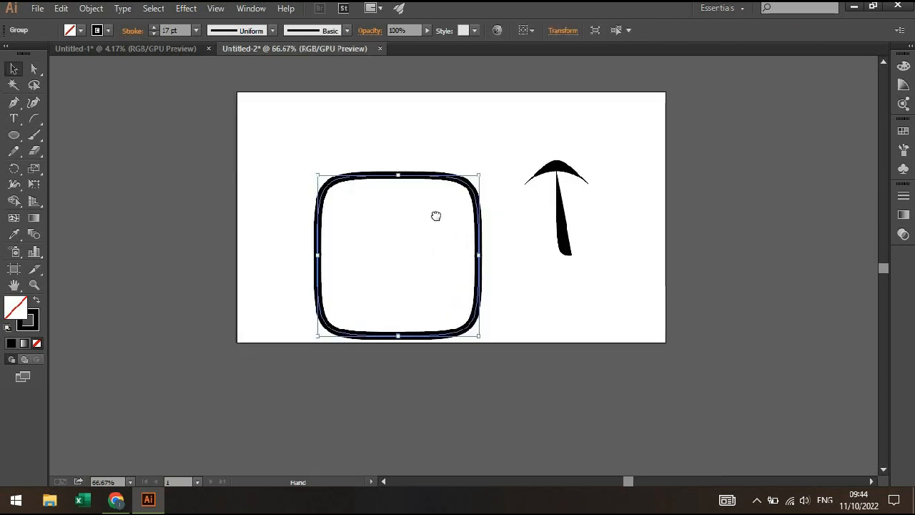
drag(435, 215, 417, 223)
drag(545, 198, 378, 265)
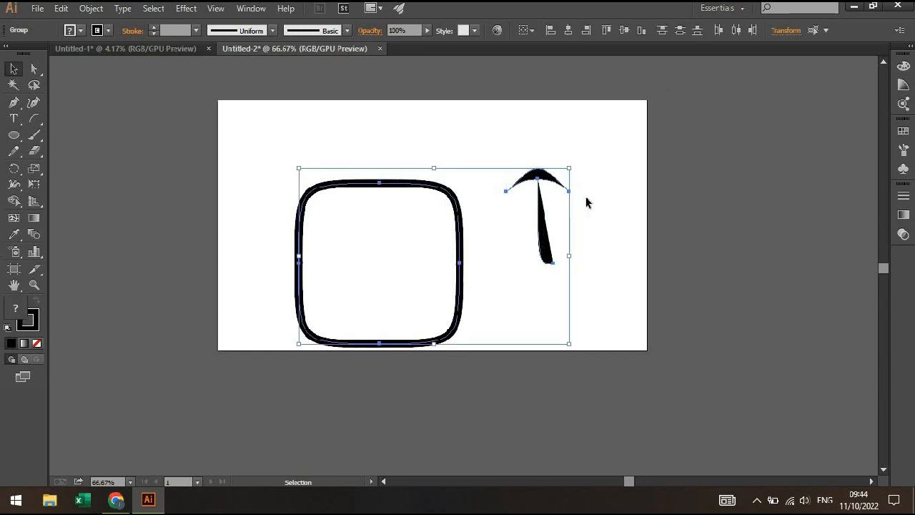
click(467, 246)
drag(549, 221, 377, 277)
drag(541, 197, 353, 268)
click(568, 30)
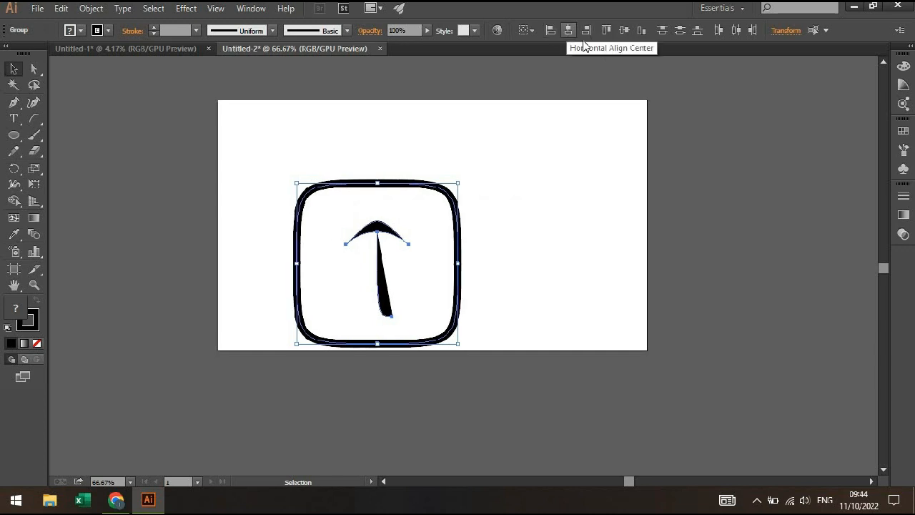
click(619, 31)
- Move the umbrella and its frame together toward the artboard's right edge and group them
drag(459, 203, 527, 178)
scroll(454, 190, up, 2)
scroll(454, 189, down, 1)
key(ctrl+0)
drag(686, 149, 407, 263)
scroll(391, 266, down, 1)
scroll(391, 265, left, 3)
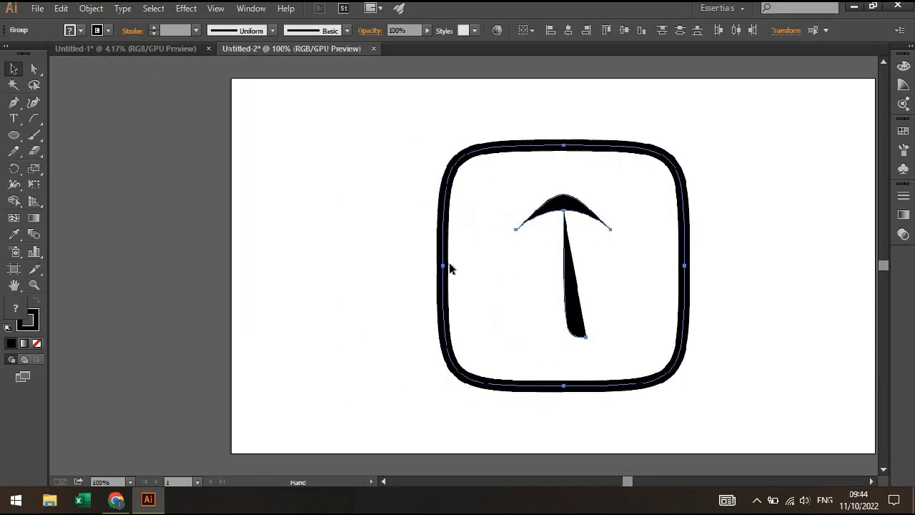
scroll(357, 257, down, 1)
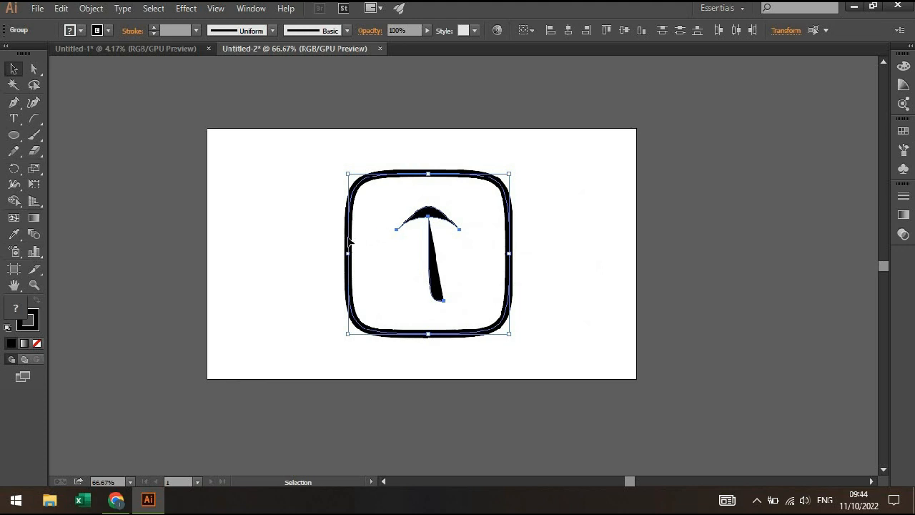
drag(388, 236, 434, 243)
mouse_move(788, 203)
mouse_down()
mouse_move(776, 202)
mouse_move(790, 203)
mouse_up()
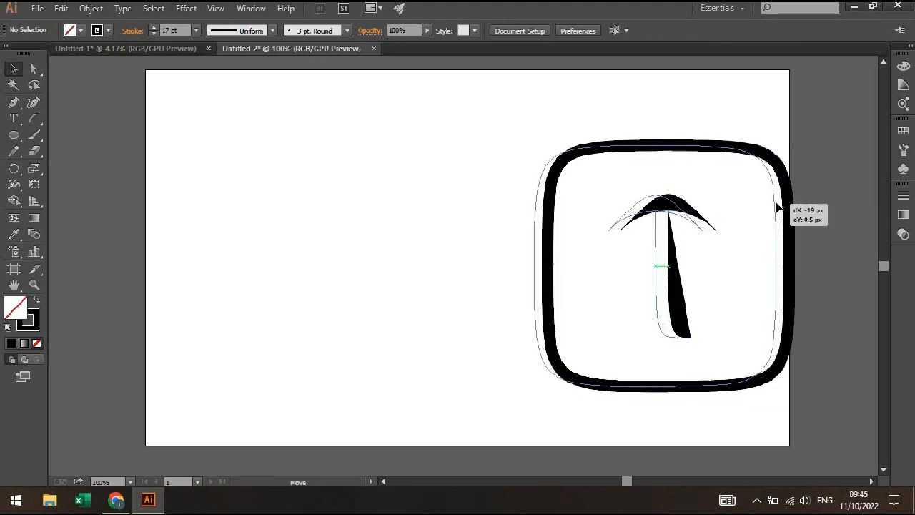
- Copy the framed umbrella group and paste the duplicate on the left half of the artboard
click(61, 8)
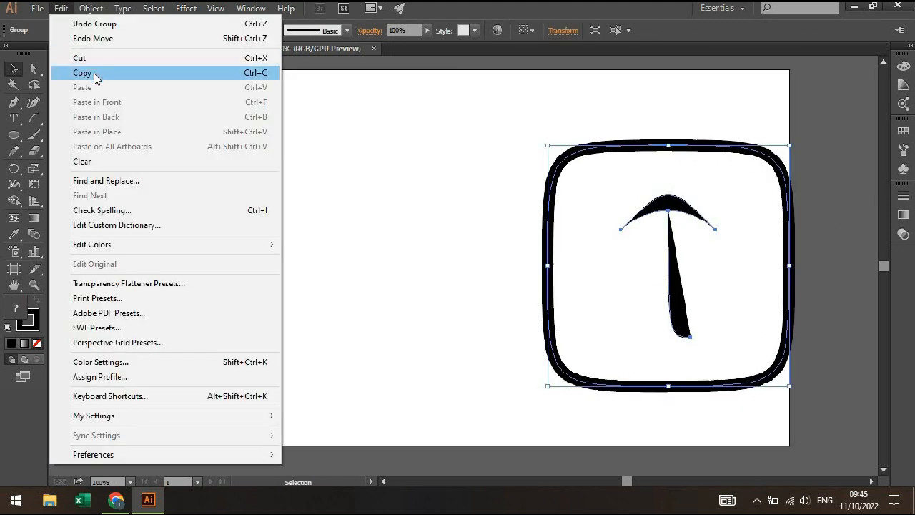
click(93, 73)
click(322, 205)
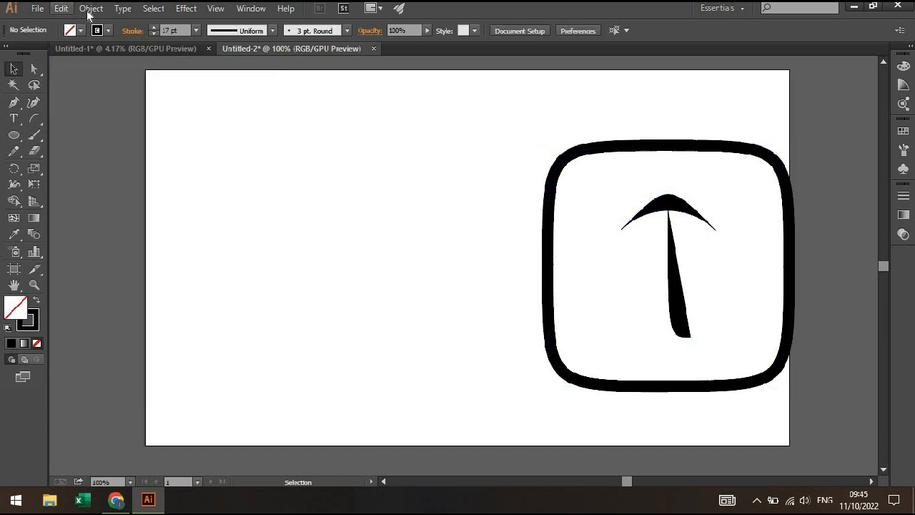
key(ctrl+v)
drag(427, 145, 331, 138)
click(466, 121)
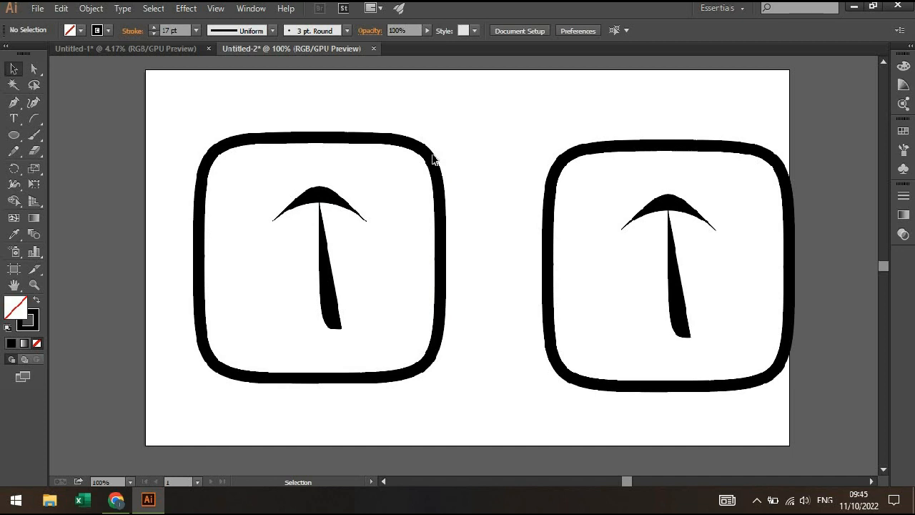
- Scale the unexpanded left umbrella copy down to a small icon near the artboard's lower-left corner and inspect its strokes
click(434, 154)
scroll(418, 145, down, 1)
drag(461, 105, 241, 296)
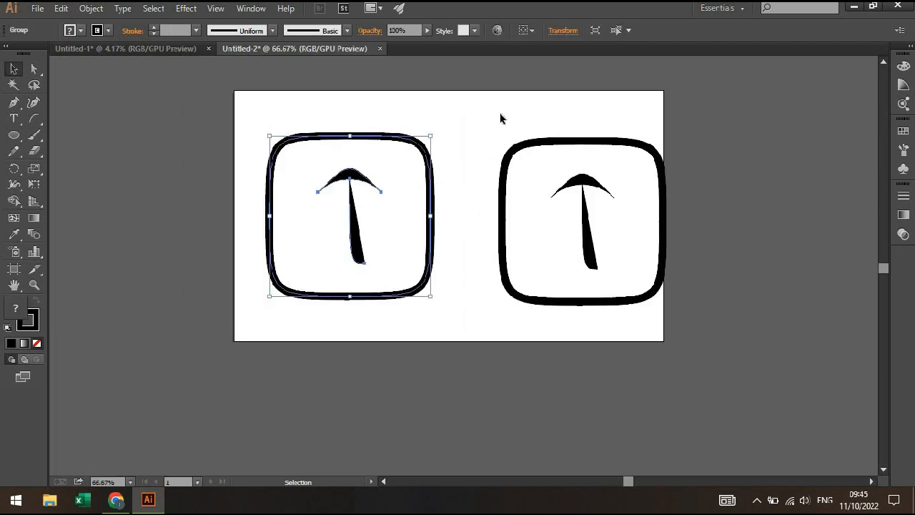
drag(501, 106, 625, 313)
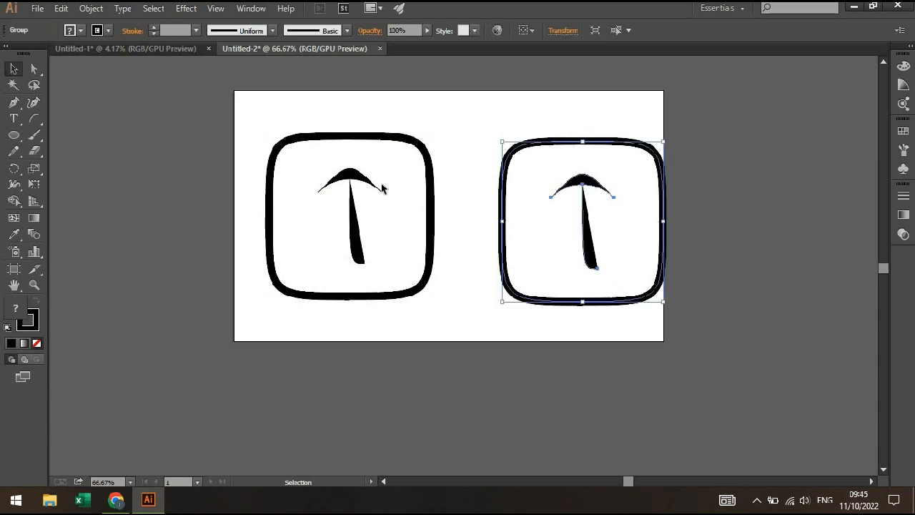
scroll(386, 195, up, 1)
drag(450, 107, 260, 294)
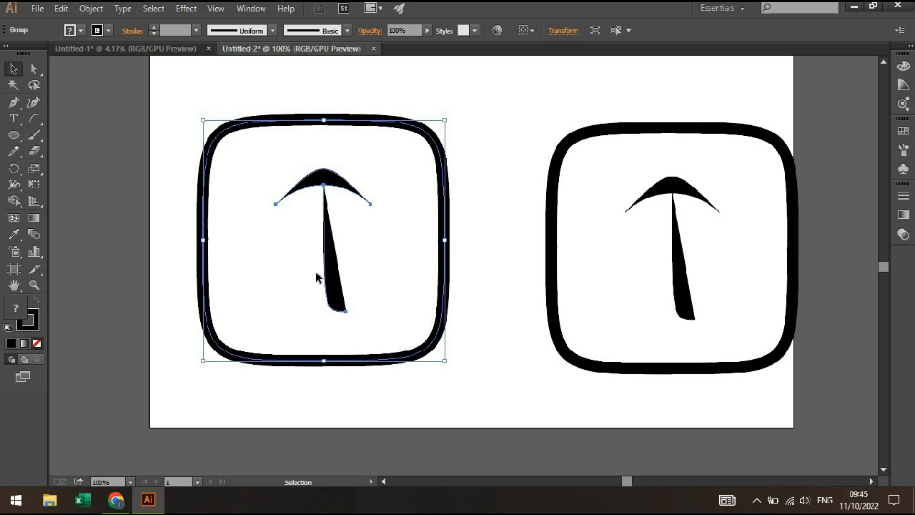
drag(440, 130, 285, 271)
click(310, 284)
click(281, 289)
drag(289, 276, 227, 335)
click(284, 344)
scroll(219, 344, up, 2)
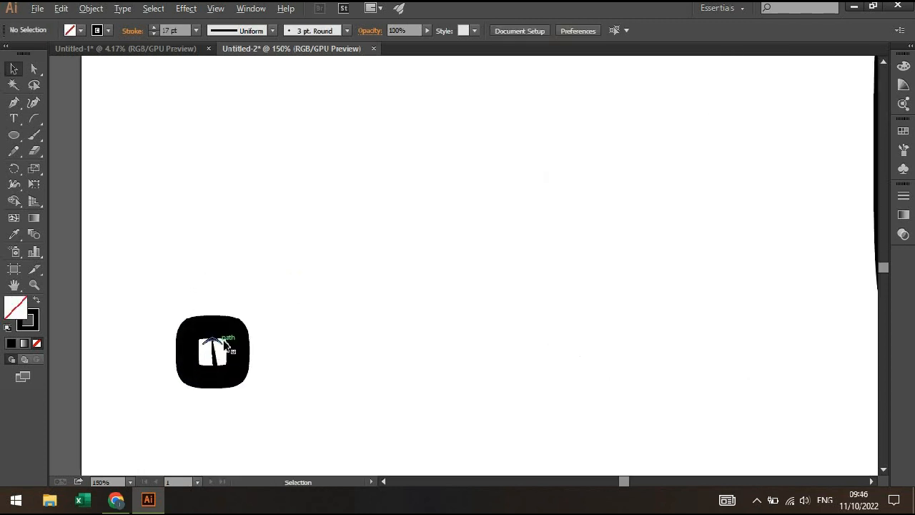
- Expand the fill and stroke of the right umbrella group
scroll(236, 335, down, 1)
scroll(572, 307, right, 2)
click(588, 315)
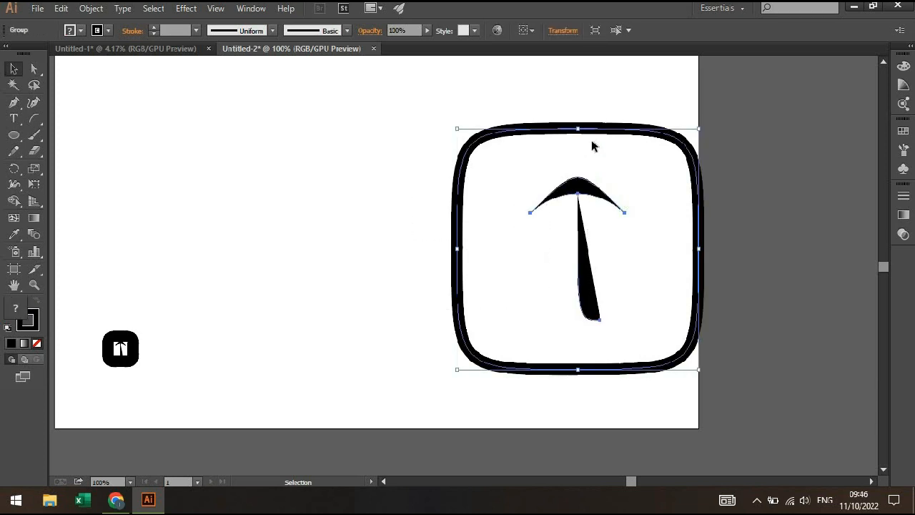
click(91, 8)
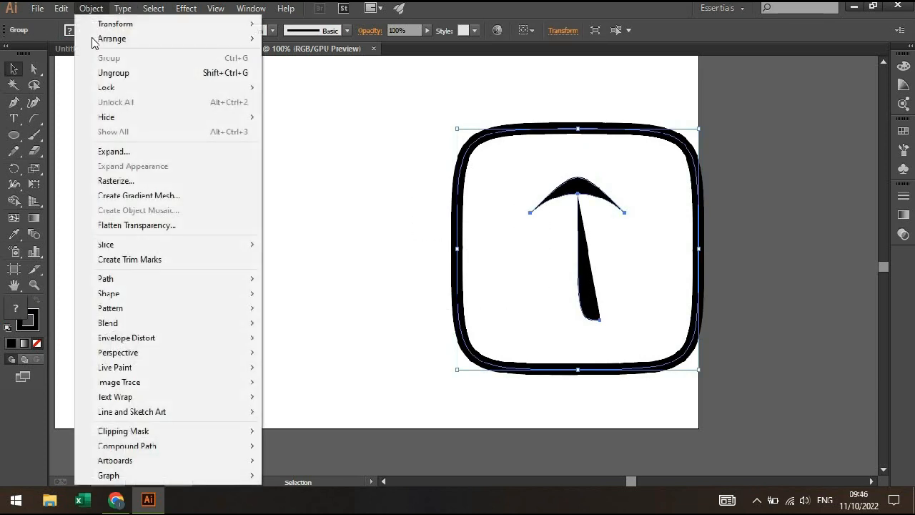
click(115, 151)
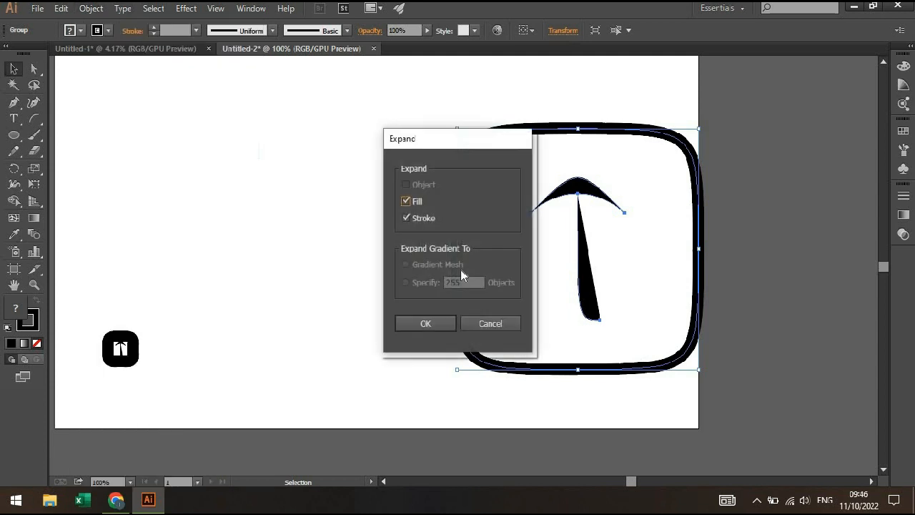
click(427, 324)
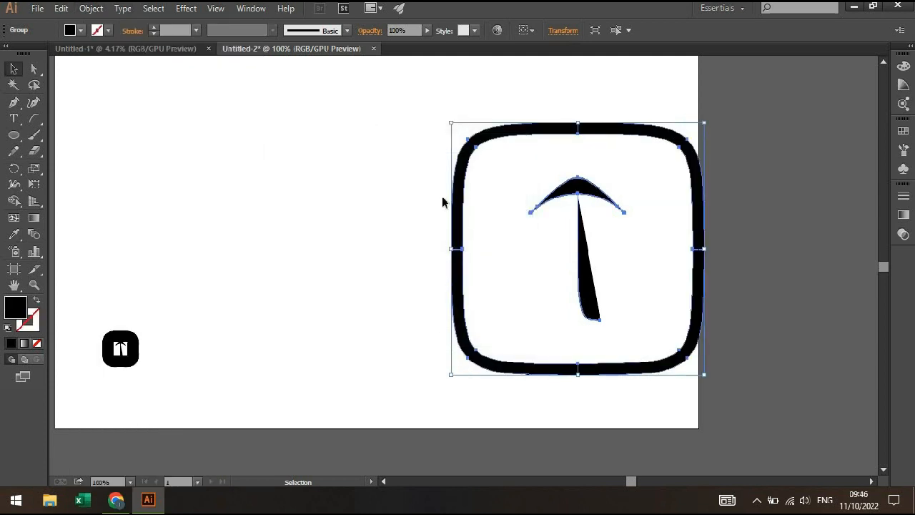
- Scale the expanded right umbrella group down proportionally to a small icon toward its lower-left corner
click(480, 188)
click(574, 190)
drag(701, 125, 475, 357)
click(540, 317)
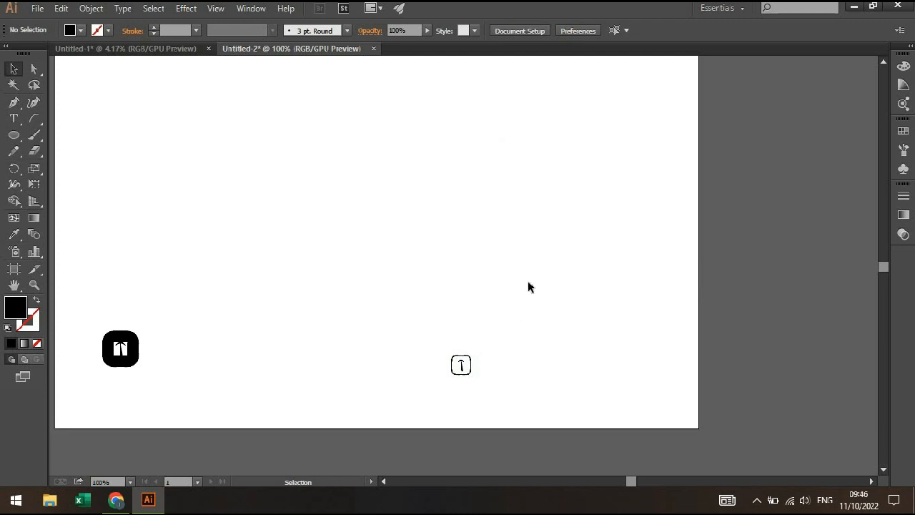
- Undo the scaling of both umbrella groups and the expansion of the right one
key(ctrl+z)
key(ctrl+z)
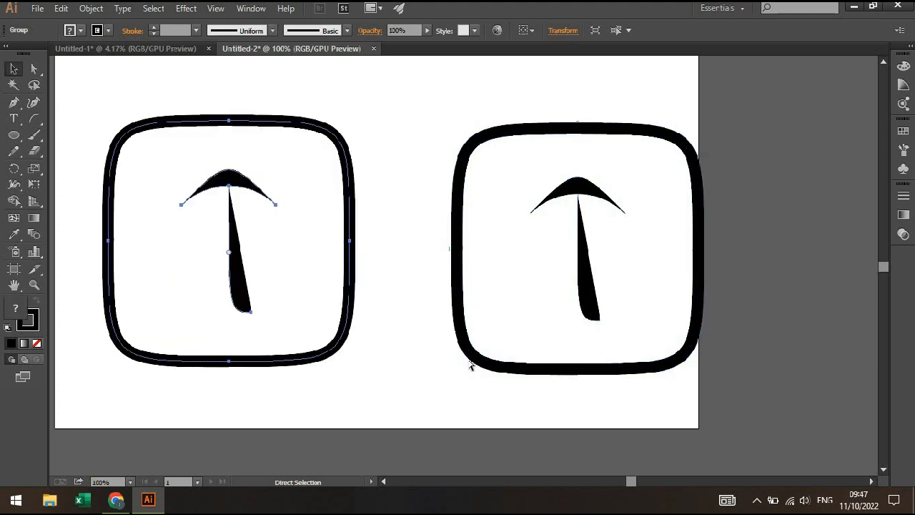
click(404, 126)
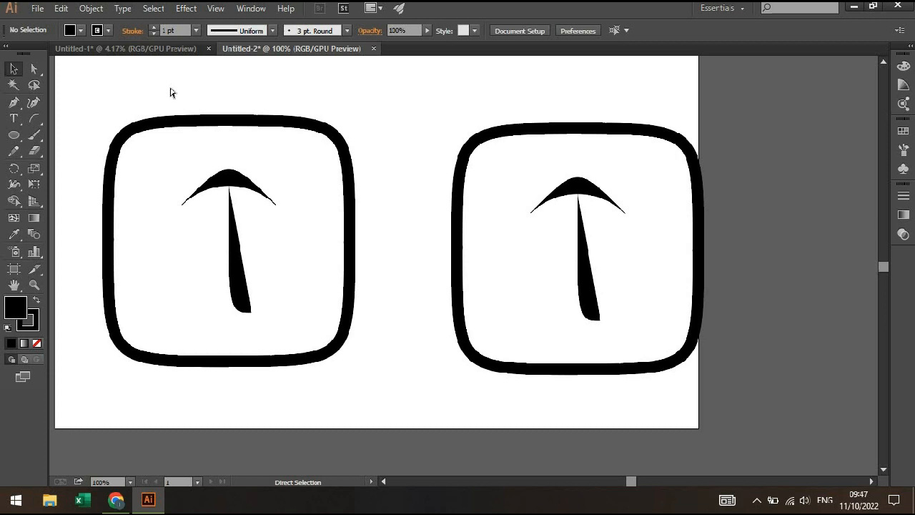
- Select both umbrella groups and expand their fill and stroke
key(ctrl+a)
click(91, 8)
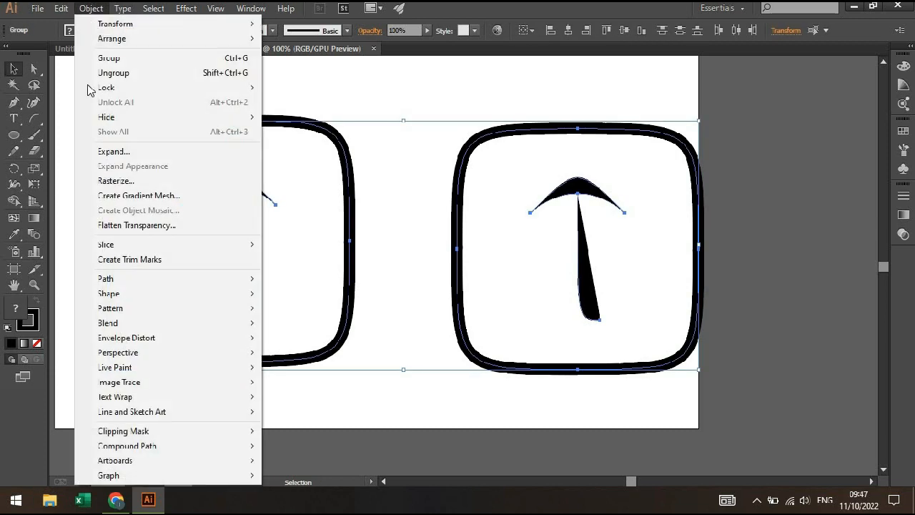
click(114, 151)
click(427, 323)
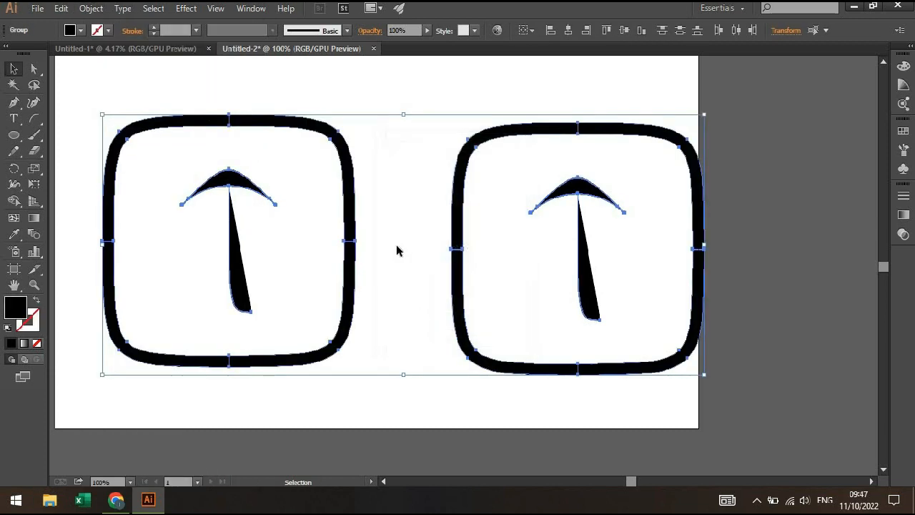
click(403, 180)
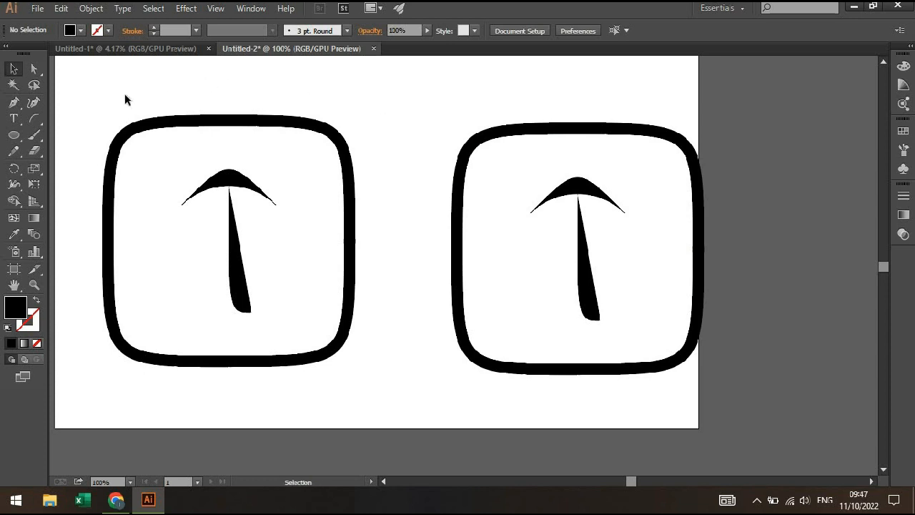
- Scale both expanded umbrella groups down together into small icons near the artboard's lower-left corner
drag(324, 193, 665, 280)
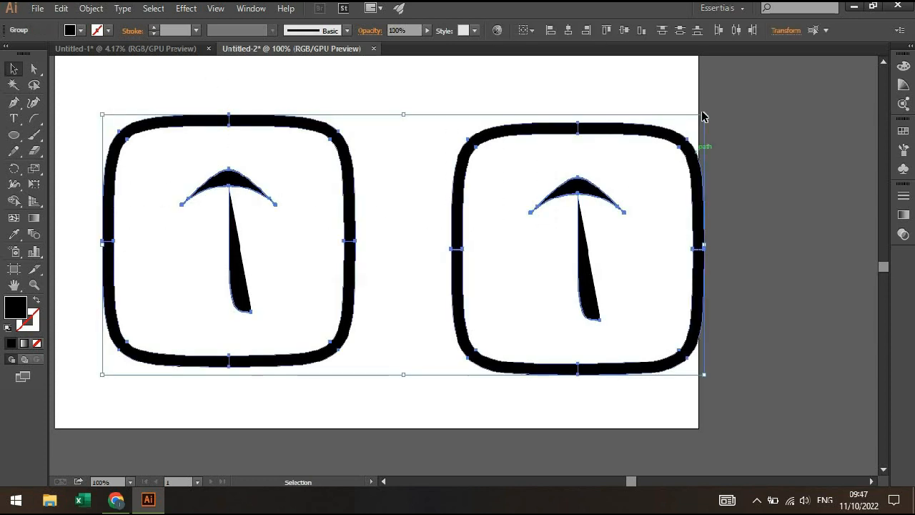
drag(671, 131, 206, 352)
click(246, 345)
- Select both small icons and enlarge them together to about 823 by 356 px
key(ctrl+a)
key(space)
drag(170, 287, 243, 290)
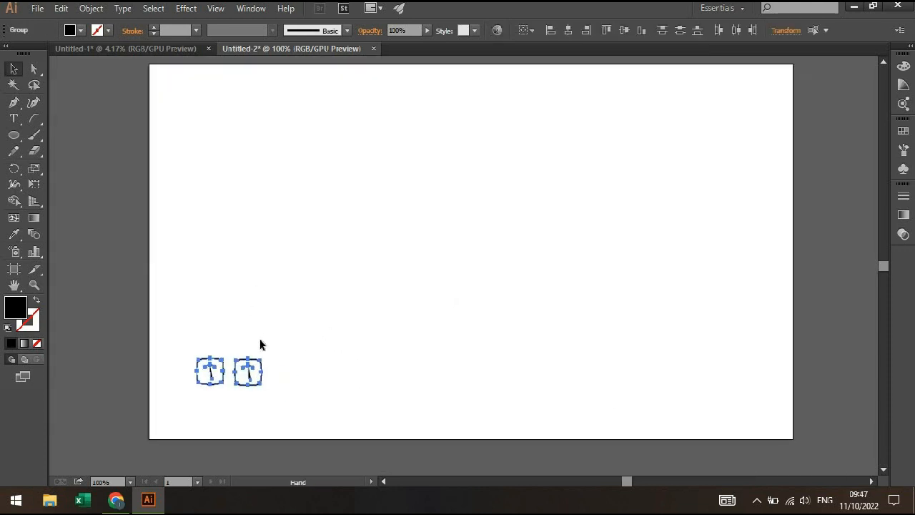
drag(264, 356, 750, 129)
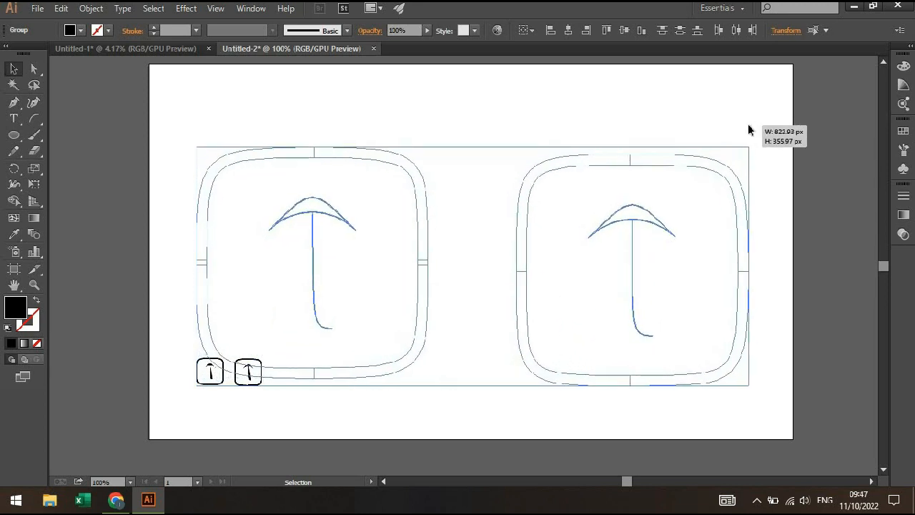
click(635, 112)
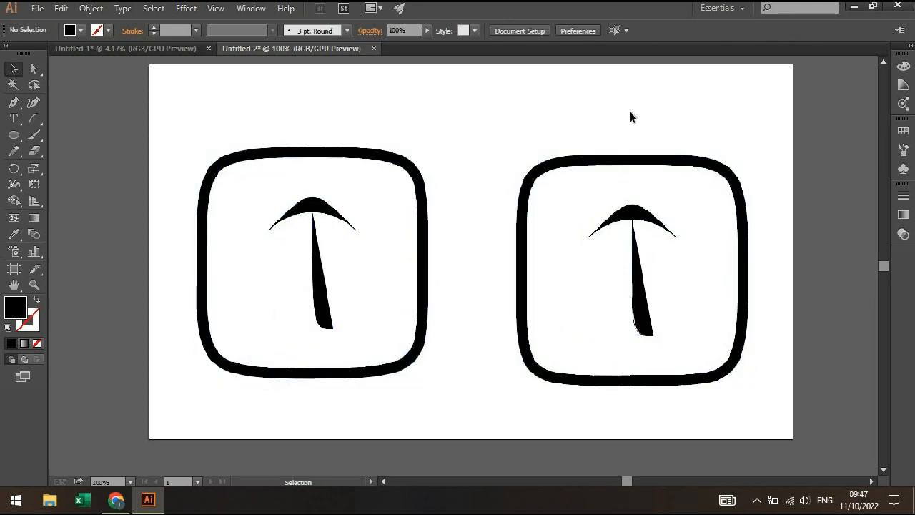